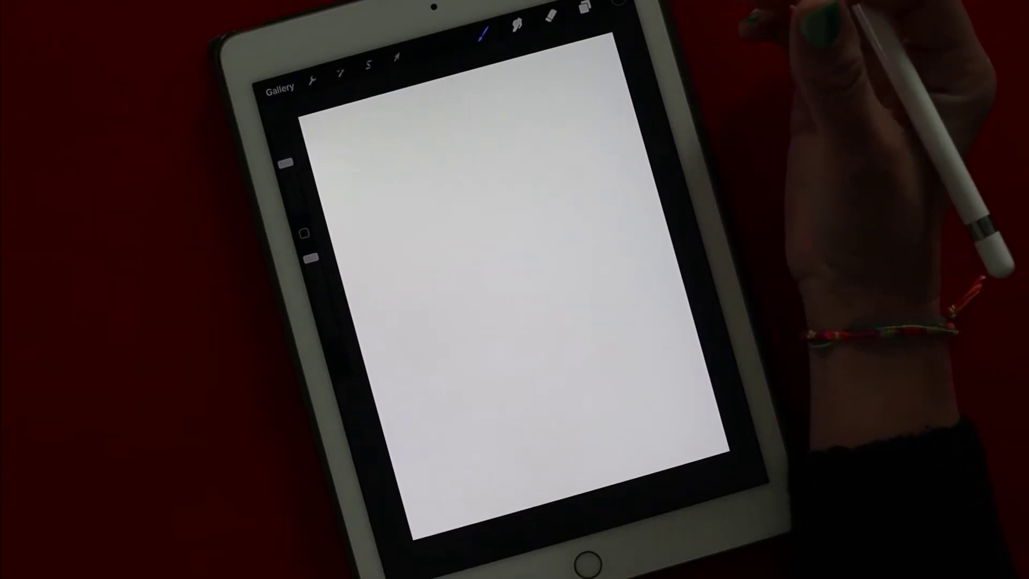
# Draw the black strawberry outline and add the first seed marks.
pyautogui.scroll(-2, 538, 260)
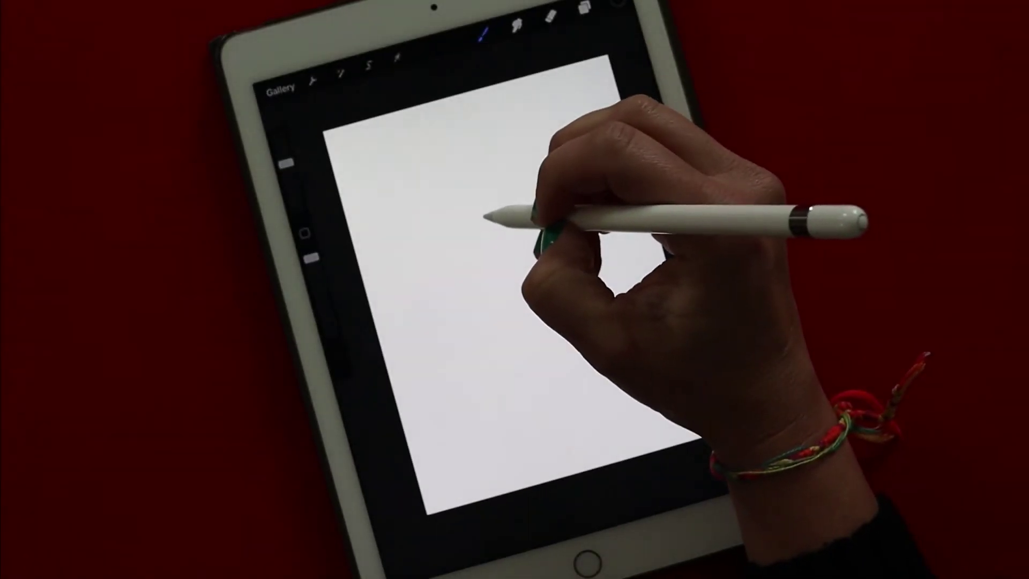
pyautogui.moveTo(485, 216)
pyautogui.mouseDown()
pyautogui.moveTo(432, 231)
pyautogui.moveTo(434, 273)
pyautogui.moveTo(562, 274)
pyautogui.moveTo(484, 186)
pyautogui.moveTo(509, 230)
pyautogui.moveTo(558, 202)
pyautogui.moveTo(503, 175)
pyautogui.moveTo(521, 161)
pyautogui.mouseUp()
pyautogui.click(462, 231)
pyautogui.click(486, 242)
pyautogui.click(448, 244)
pyautogui.click(465, 260)
pyautogui.moveTo(455, 286); pyautogui.dragTo(456, 289)
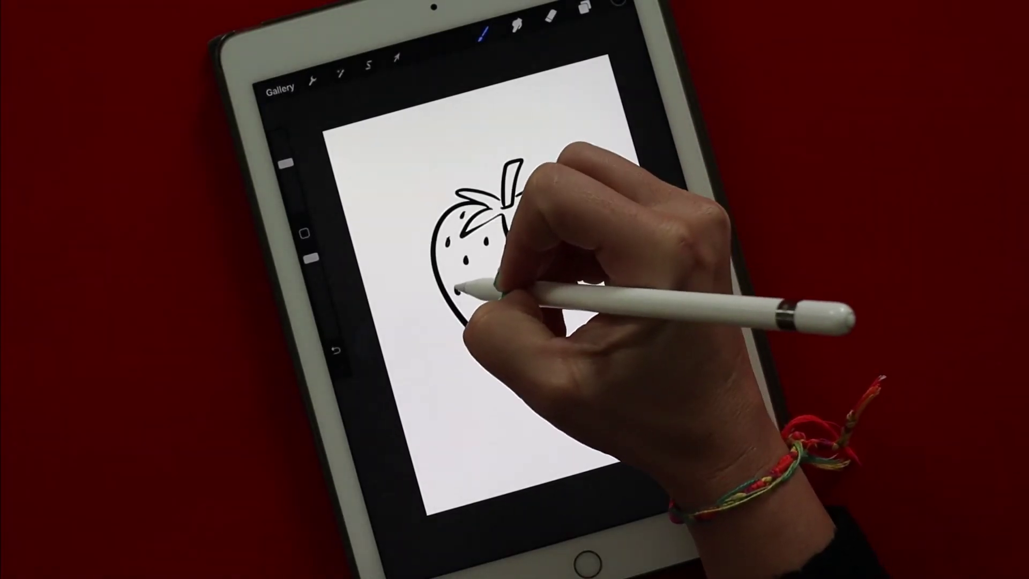
# Add eight more seed dots across the strawberry body.
pyautogui.click(492, 275)
pyautogui.click(533, 245)
pyautogui.click(556, 259)
pyautogui.click(531, 278)
pyautogui.click(513, 296)
pyautogui.click(542, 301)
pyautogui.click(483, 312)
pyautogui.click(509, 331)
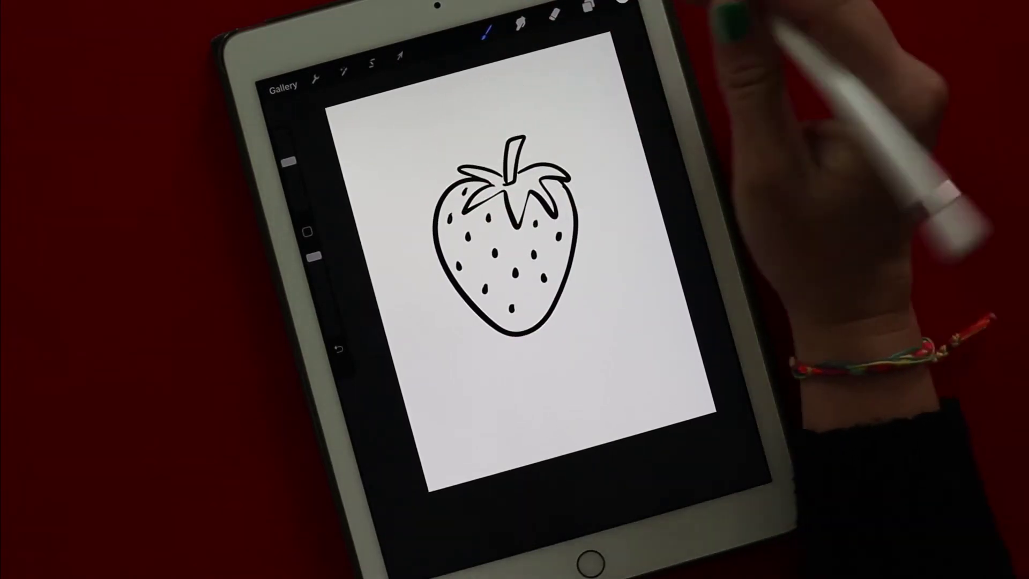
# Share the drawing as a PNG saved to Photos, then as a JPEG.
pyautogui.click(588, 7)
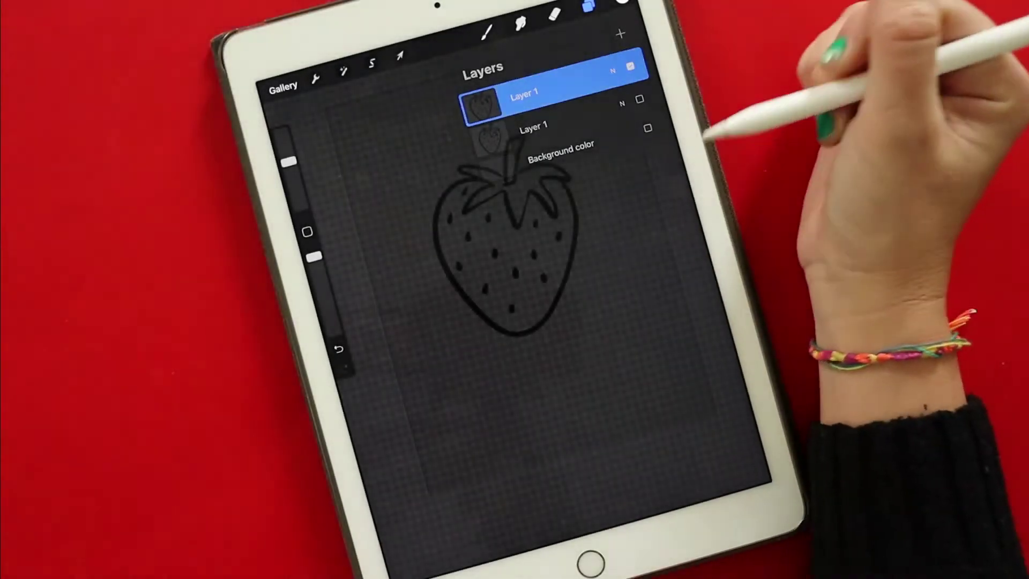
pyautogui.click(588, 6)
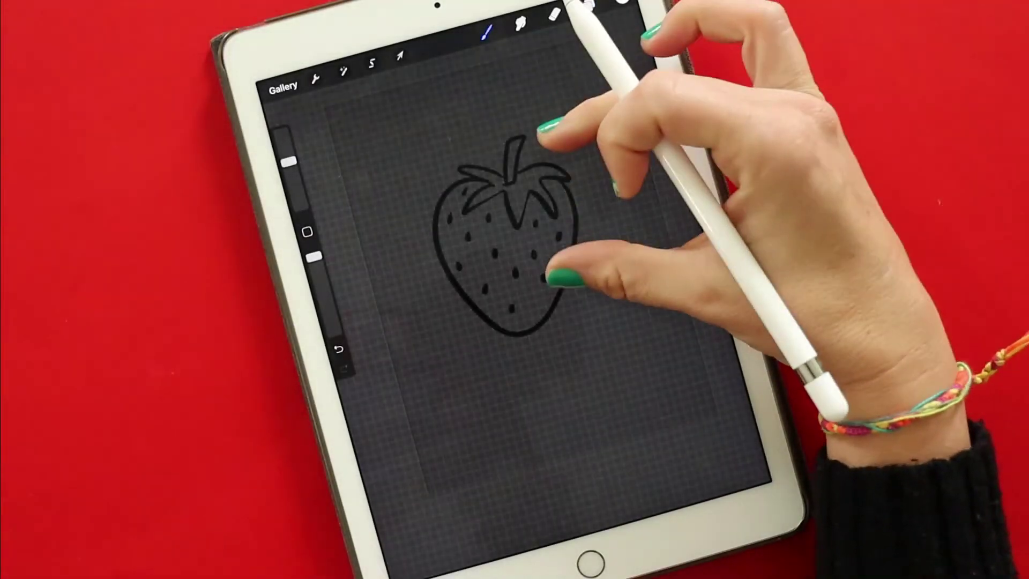
pyautogui.scroll(3, 503, 236)
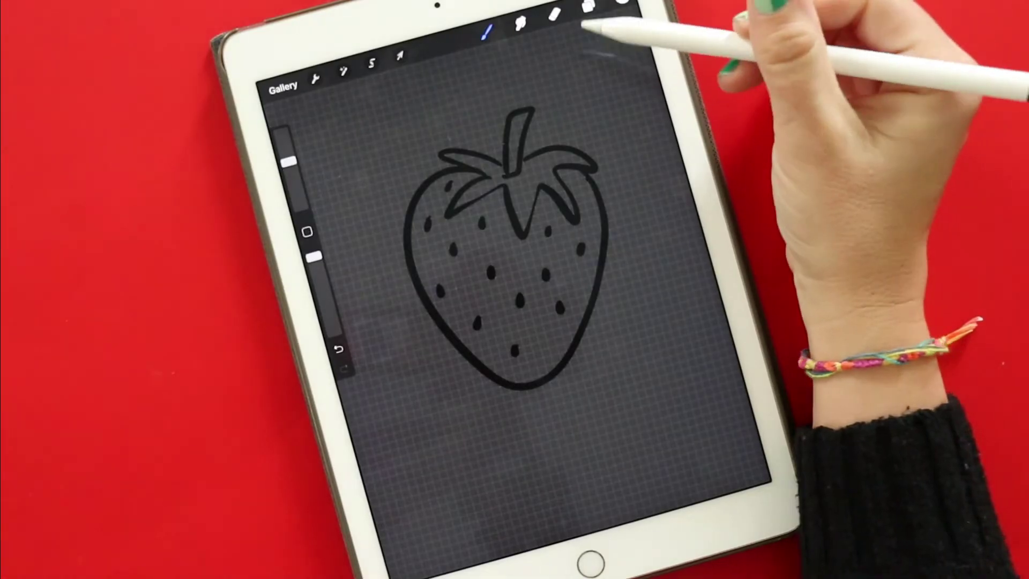
pyautogui.click(316, 79)
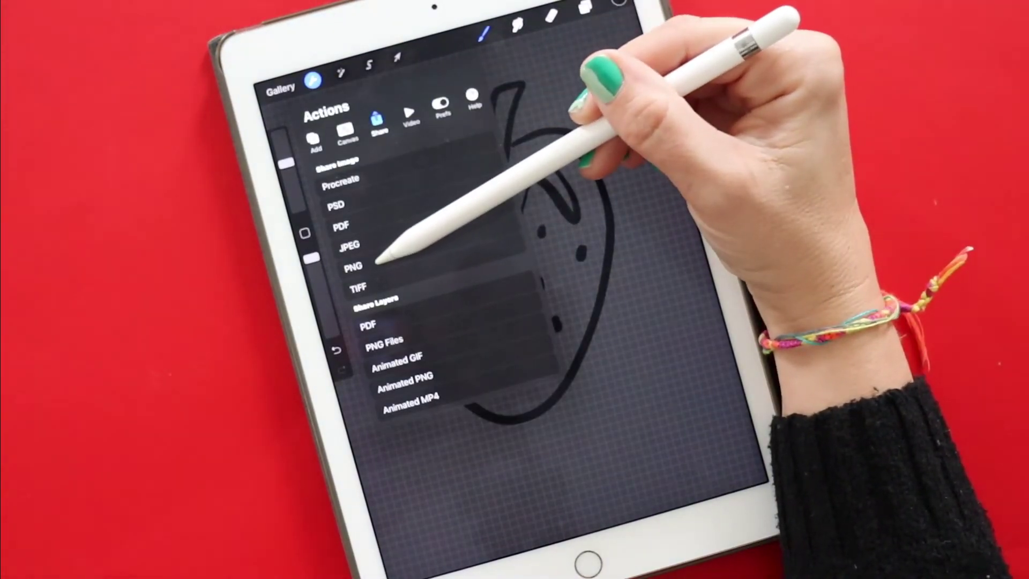
pyautogui.click(375, 262)
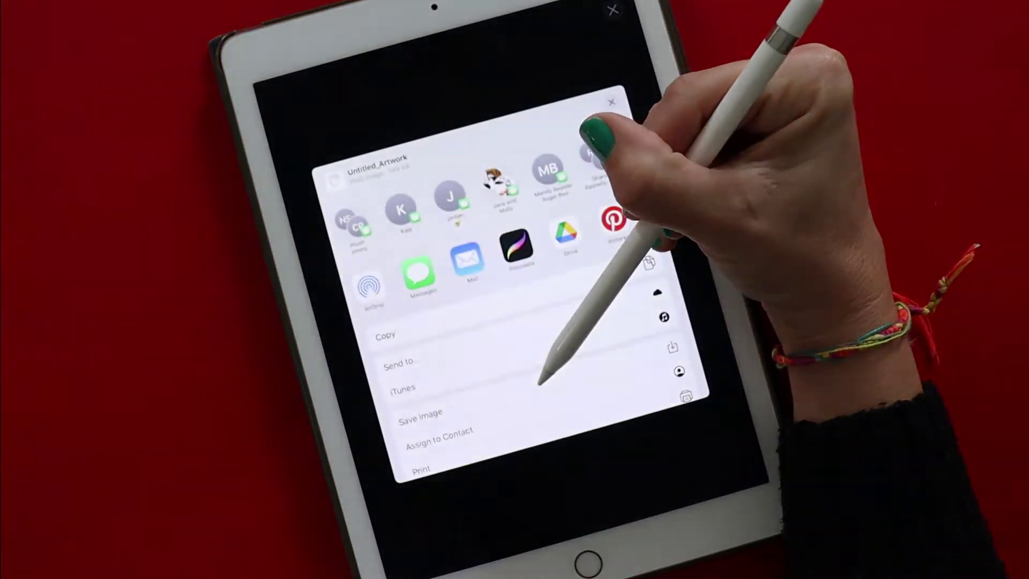
pyautogui.click(539, 381)
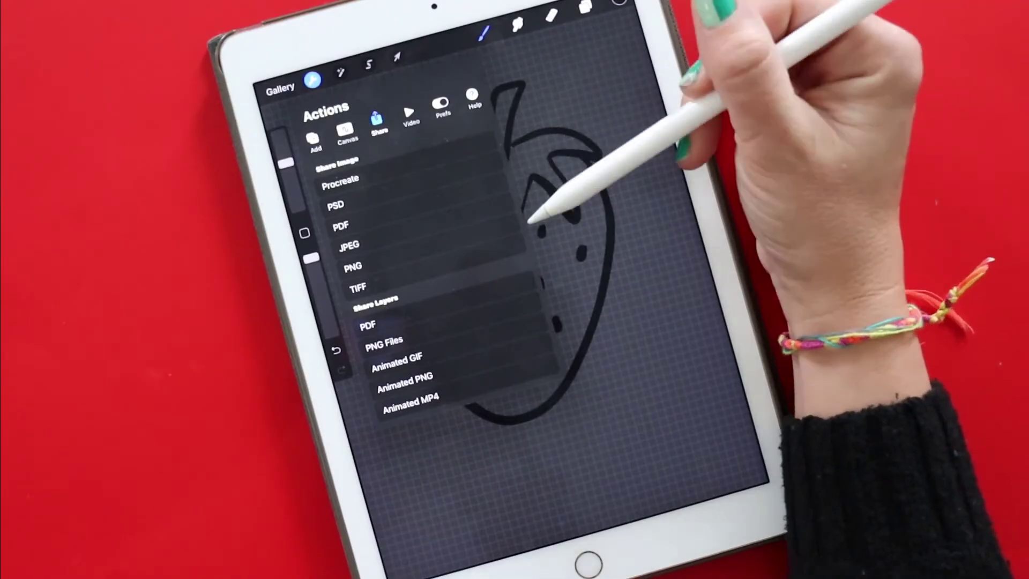
pyautogui.click(381, 227)
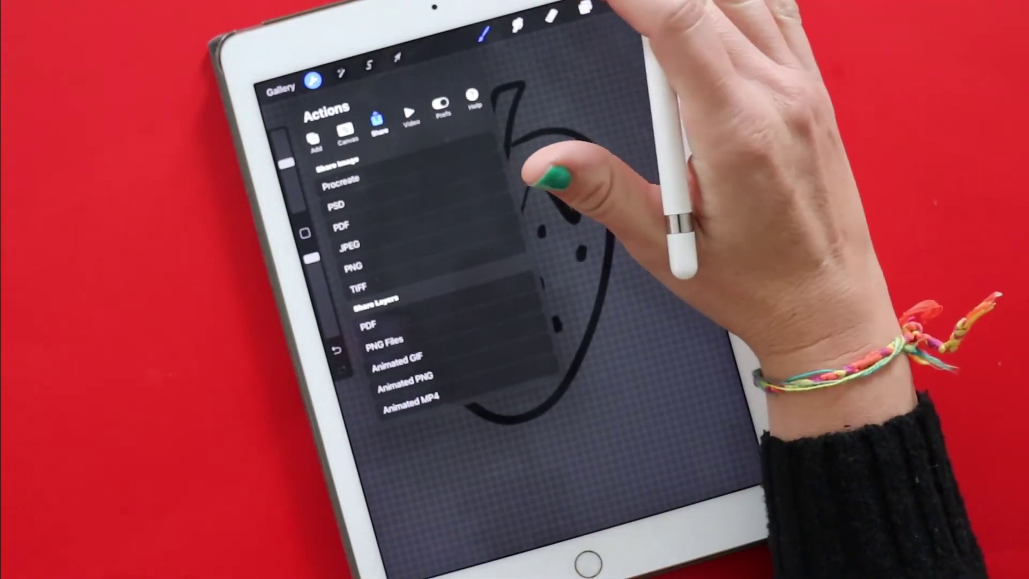
pyautogui.click(585, 8)
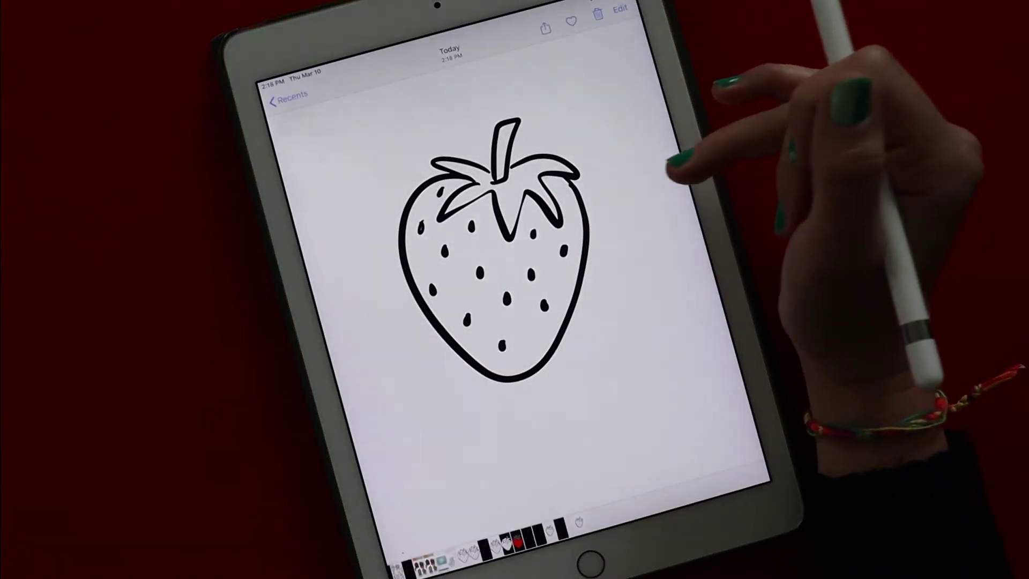
# View the exported strawberry image in Photos with the toolbars hidden.
pyautogui.click(676, 161)
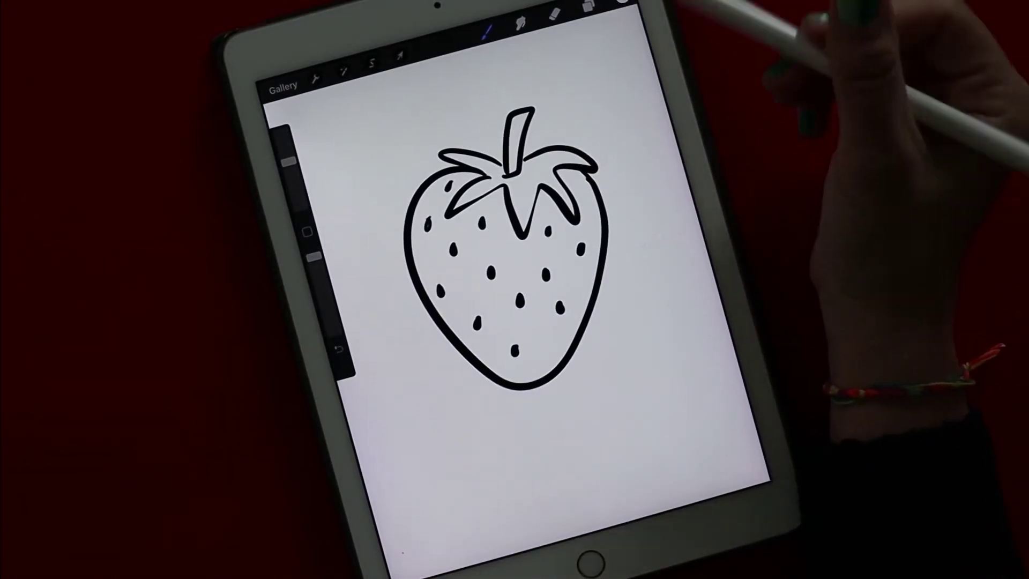
# Duplicate the strawberry layer in the Layers panel.
pyautogui.click(588, 7)
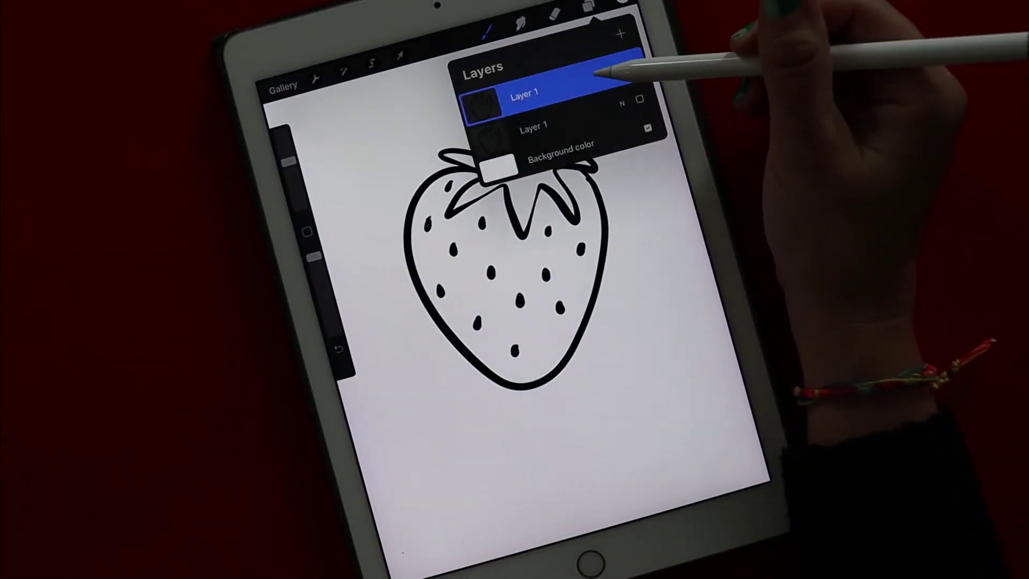
pyautogui.moveTo(616, 80); pyautogui.dragTo(557, 80)
pyautogui.click(584, 75)
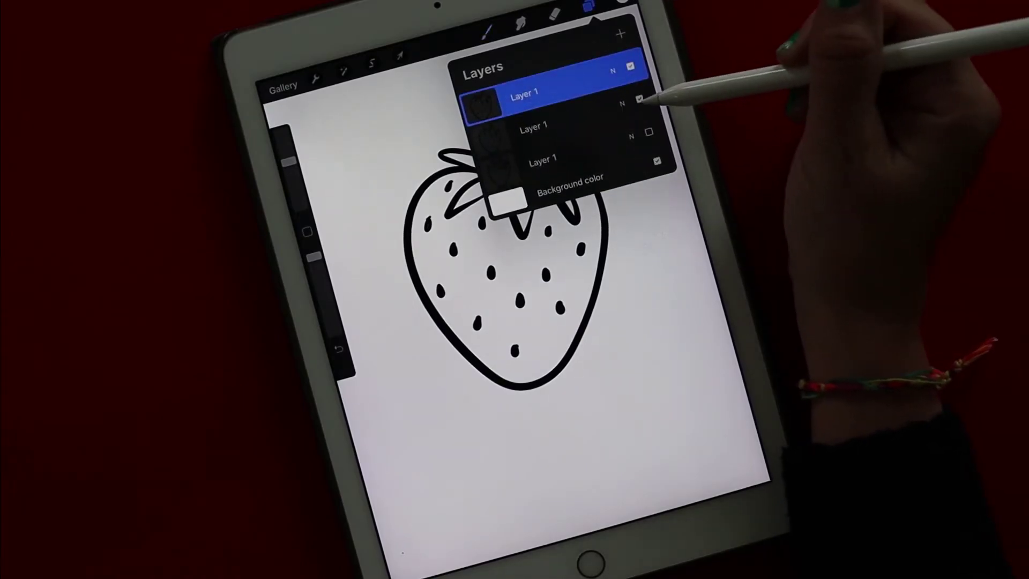
# Pick red from the palette and drop-fill the strawberry body with it.
pyautogui.click(621, 3)
pyautogui.click(640, 250)
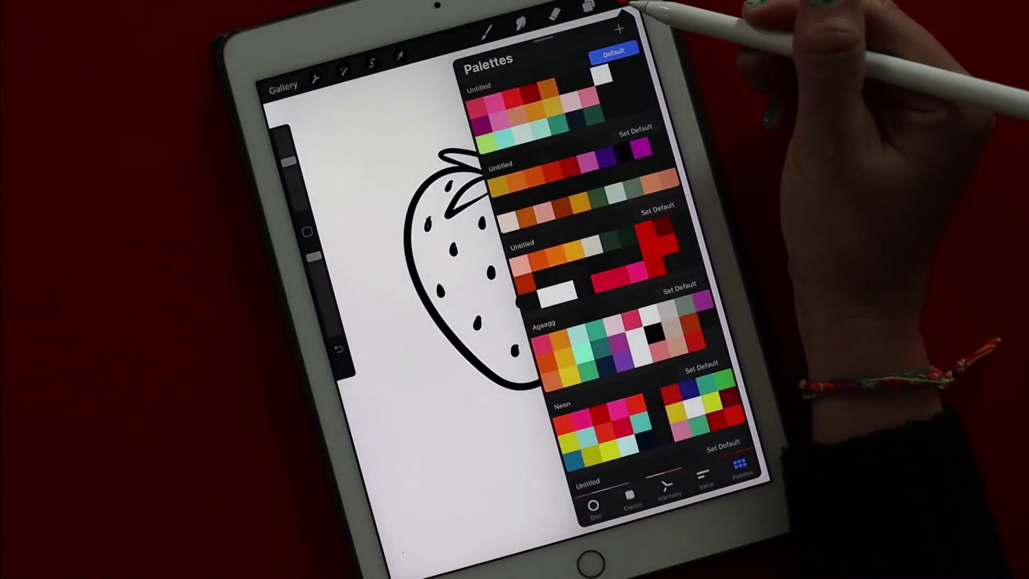
pyautogui.moveTo(621, 2); pyautogui.dragTo(498, 252)
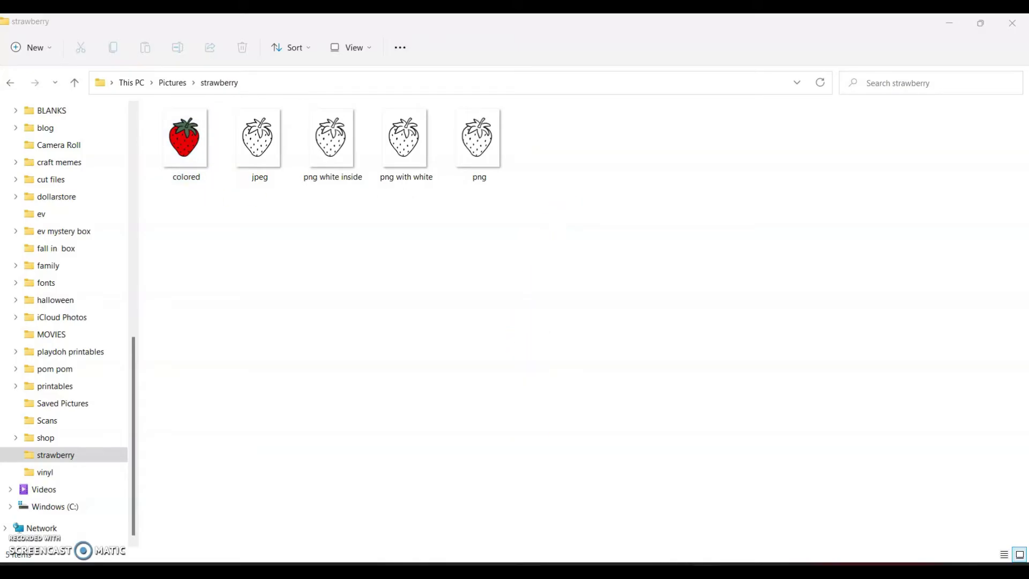
# Switch from File Explorer to the browser with Alt+Tab.
pyautogui.hotkey('alt', 'Tab')
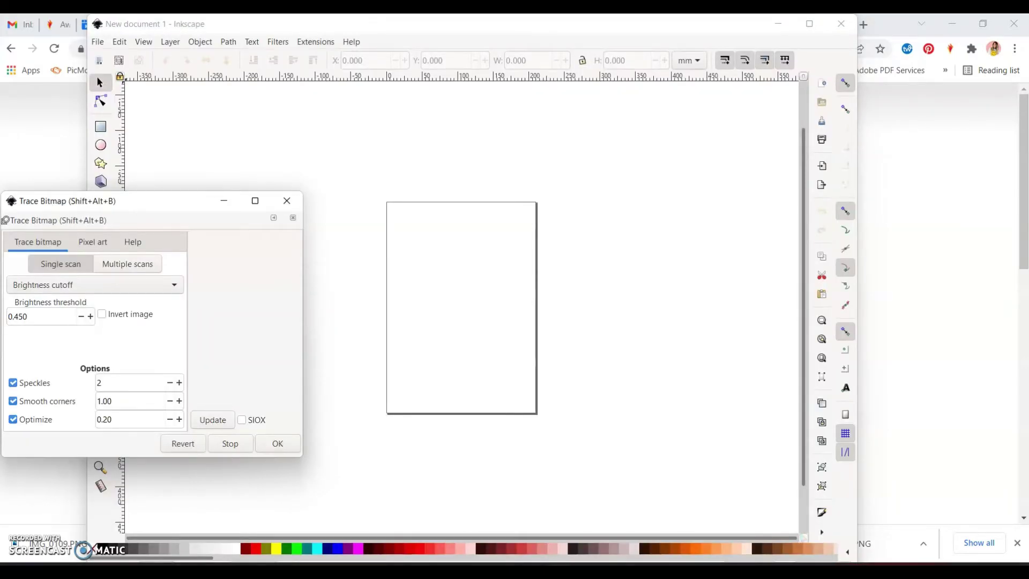
# Move the Trace Bitmap dialog aside, maximize Inkscape, and bring up the File menu.
pyautogui.moveTo(145, 200); pyautogui.dragTo(854, 184)
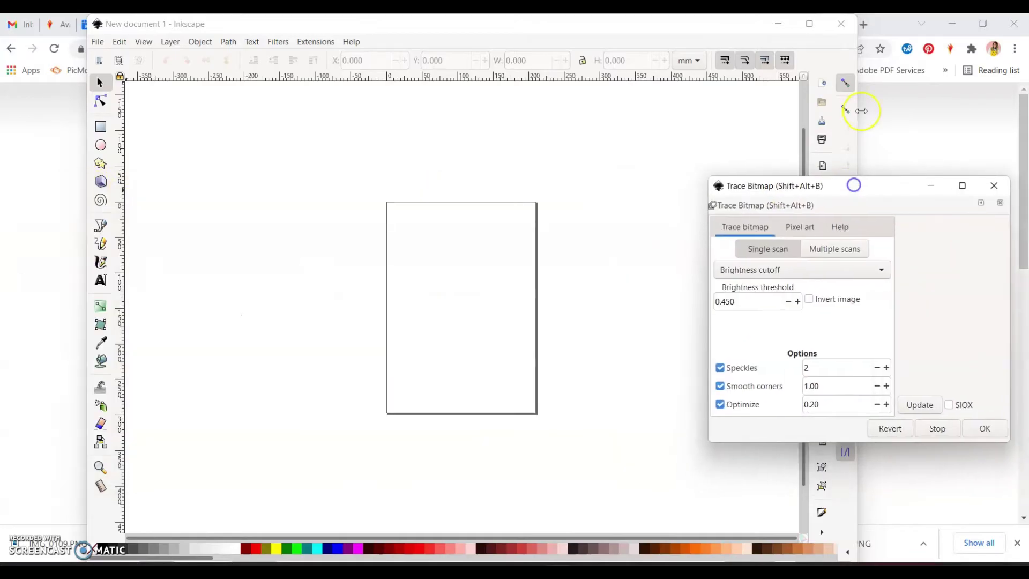
pyautogui.click(817, 25)
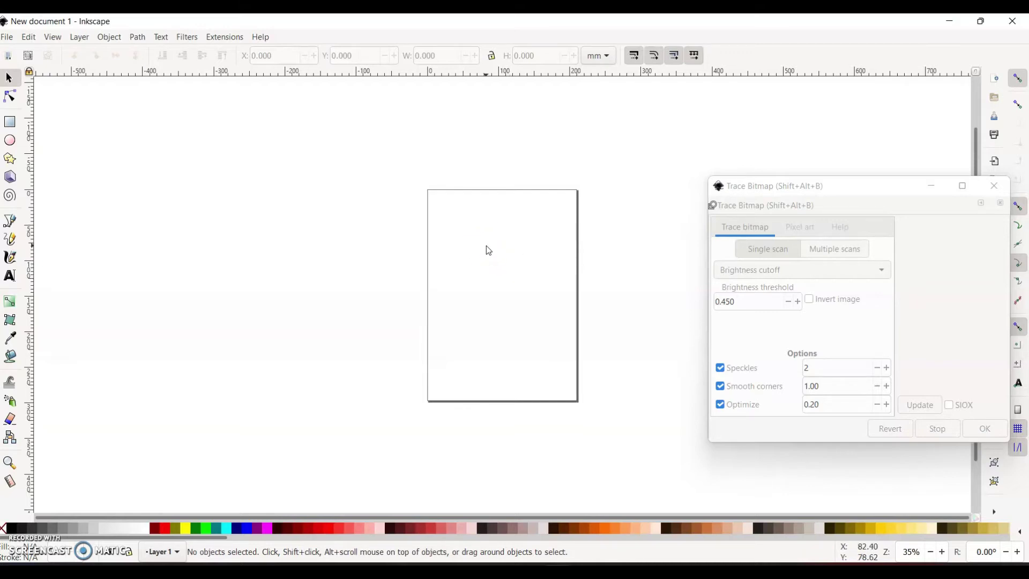
pyautogui.click(9, 38)
pyautogui.click(301, 119)
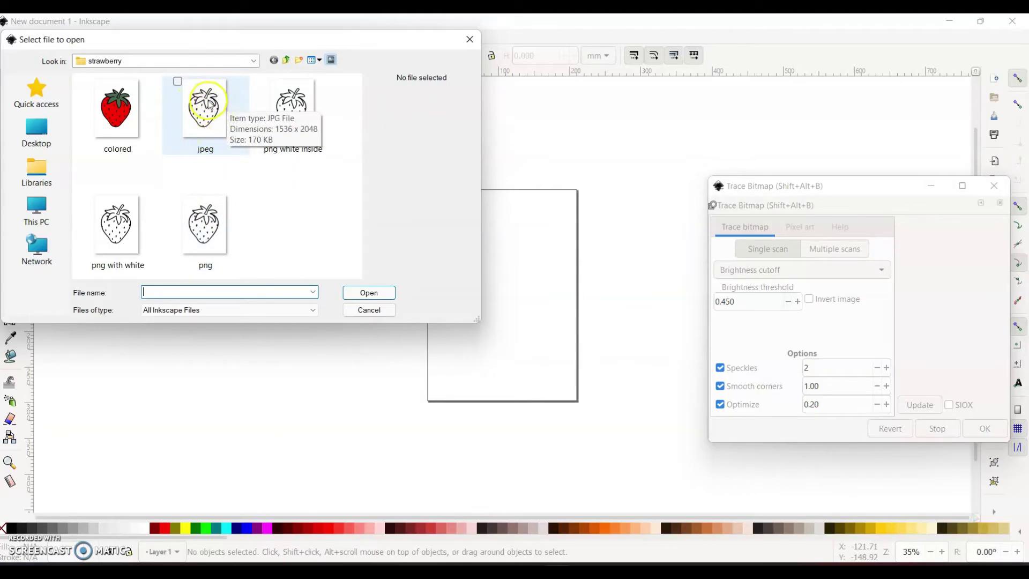
# Open the jpeg strawberry image in a new maximized Inkscape window and select it.
pyautogui.click(206, 138)
pyautogui.click(366, 294)
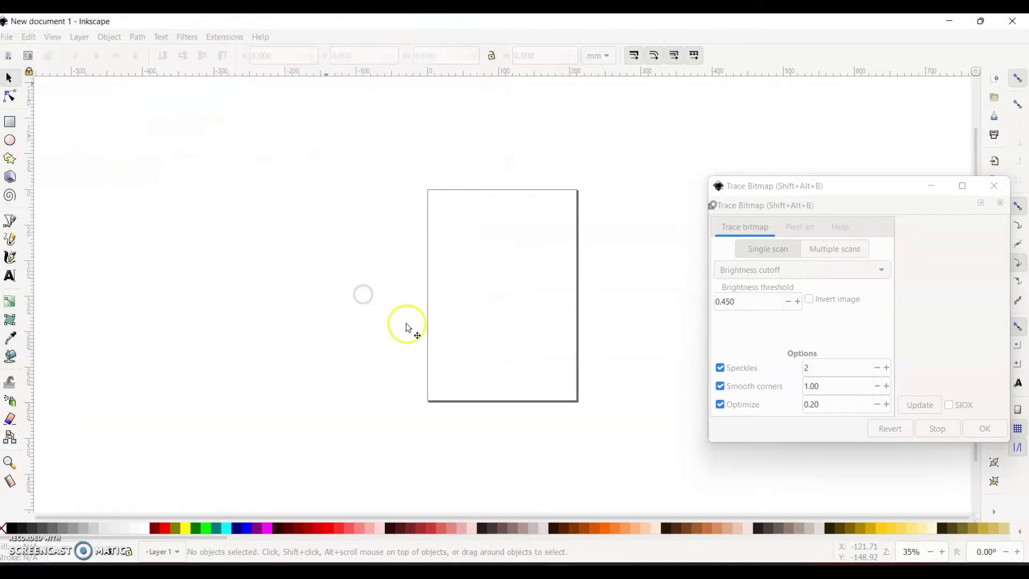
pyautogui.click(354, 26)
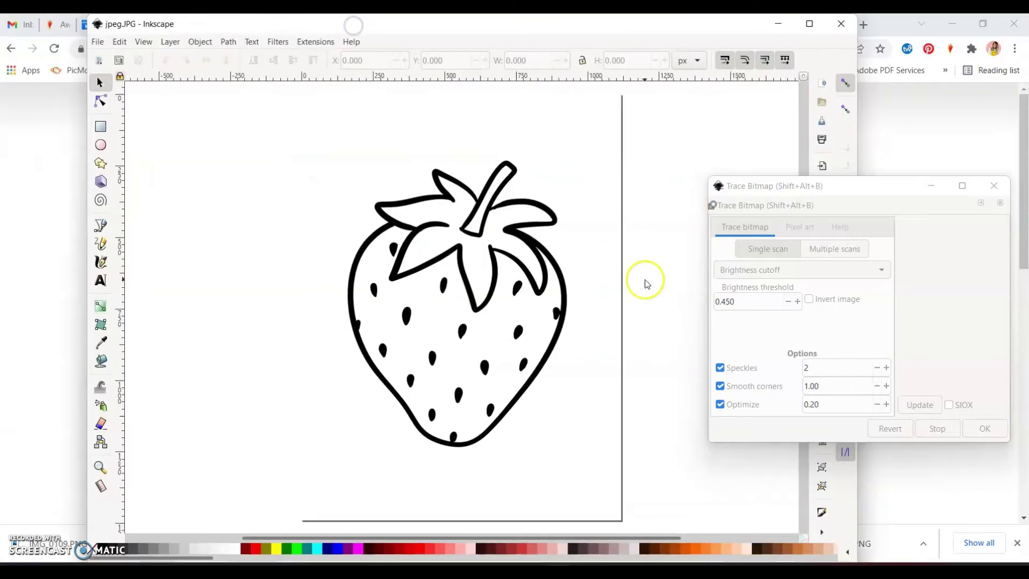
pyautogui.click(468, 249)
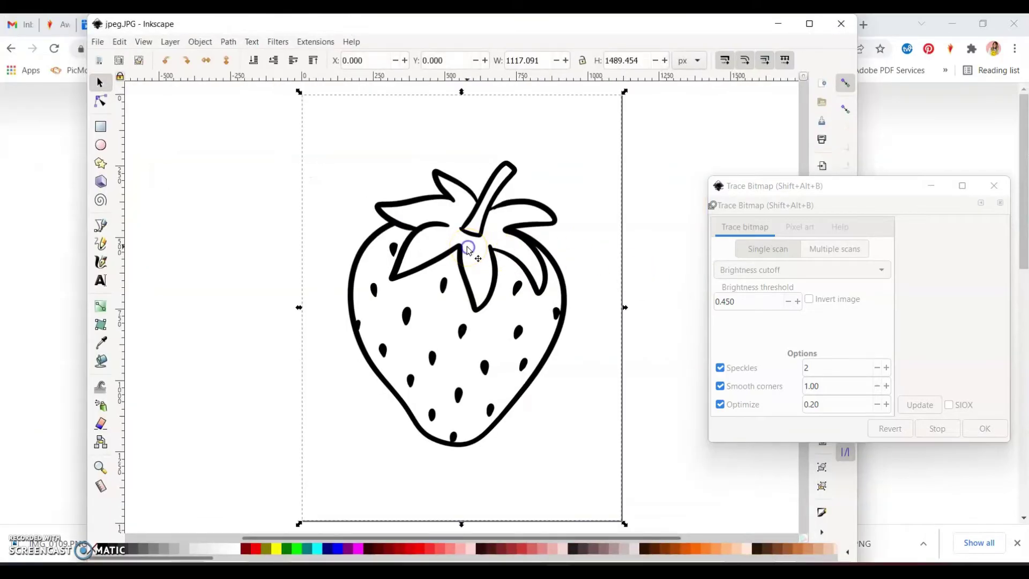
pyautogui.click(809, 23)
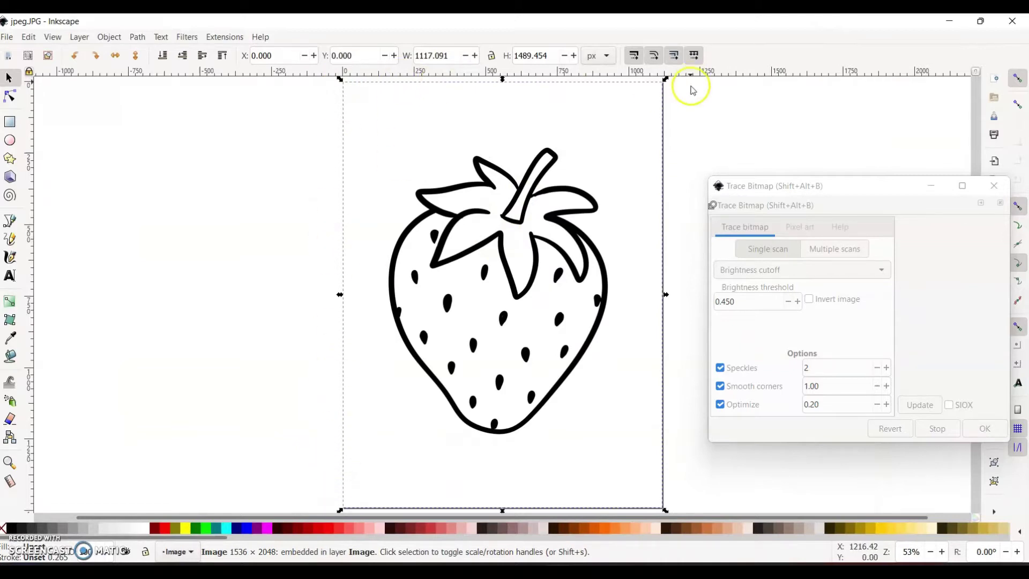
# Trace the strawberry bitmap into a vector path with Trace Bitmap.
pyautogui.click(137, 37)
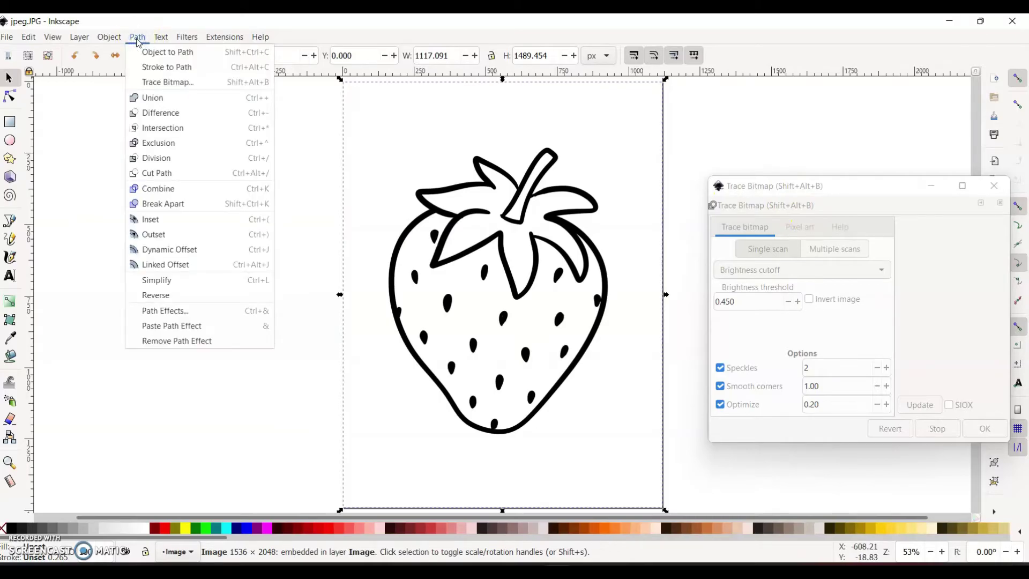
pyautogui.click(168, 84)
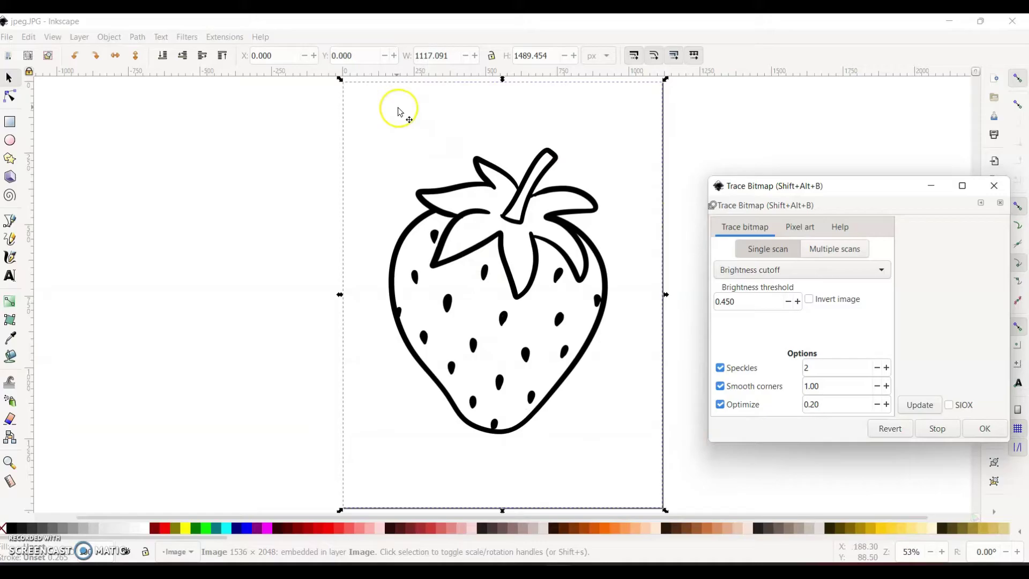
pyautogui.click(983, 431)
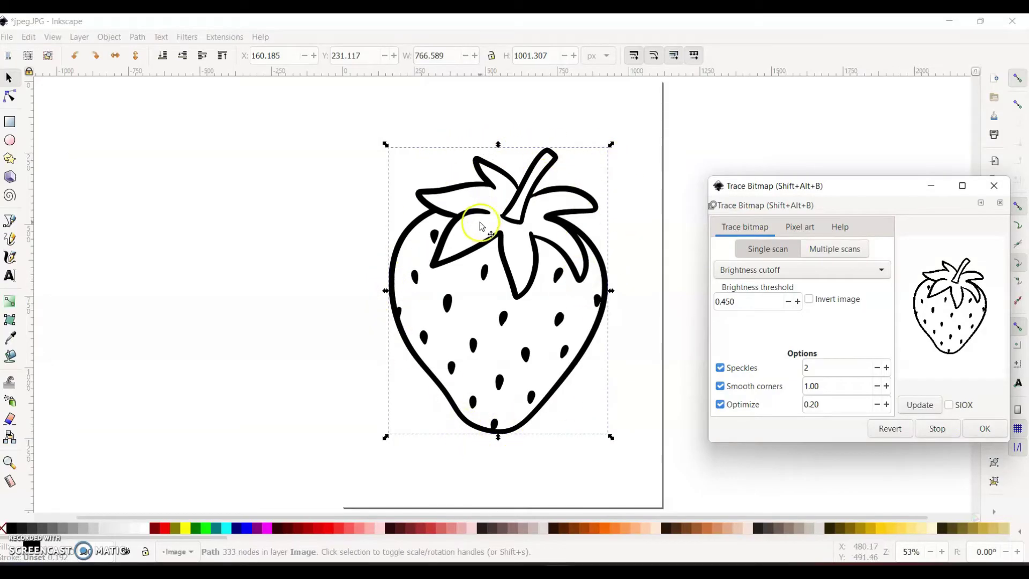
# Delete the original bitmap and centre the traced strawberry path on the page.
pyautogui.moveTo(560, 219); pyautogui.dragTo(676, 198)
pyautogui.moveTo(435, 234); pyautogui.dragTo(187, 234)
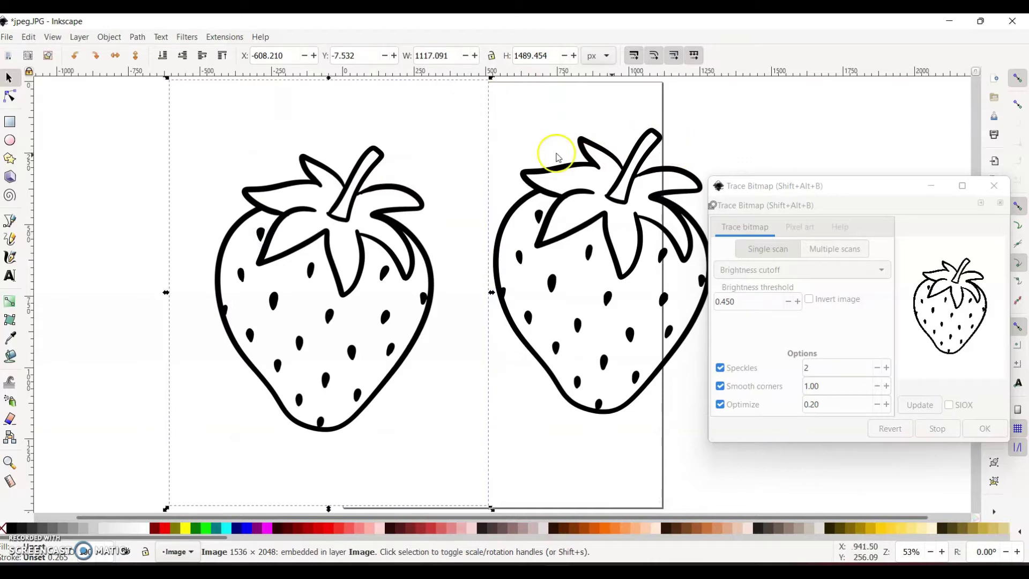
pyautogui.press('Delete')
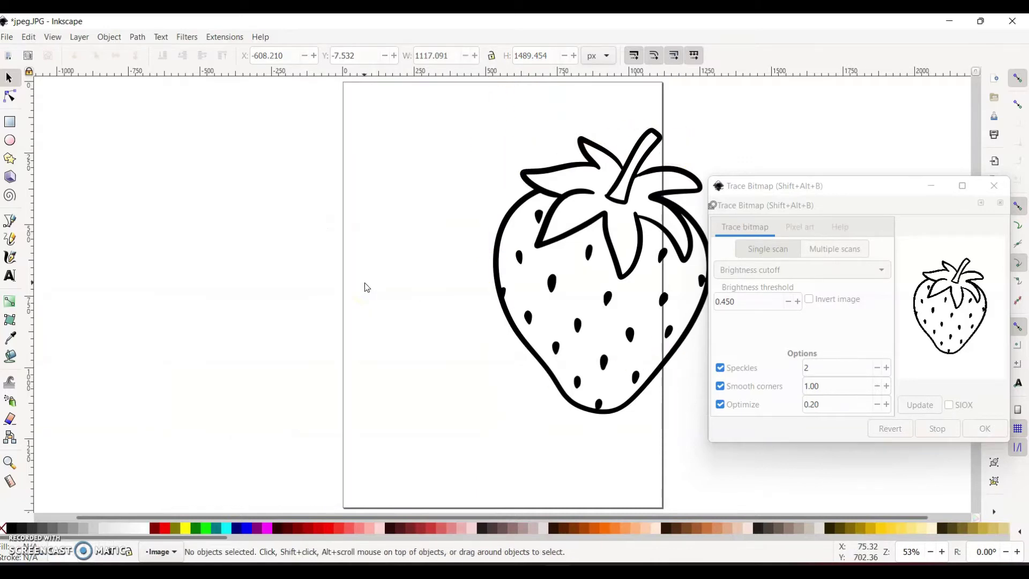
pyautogui.click(471, 245)
pyautogui.moveTo(589, 230); pyautogui.dragTo(494, 250)
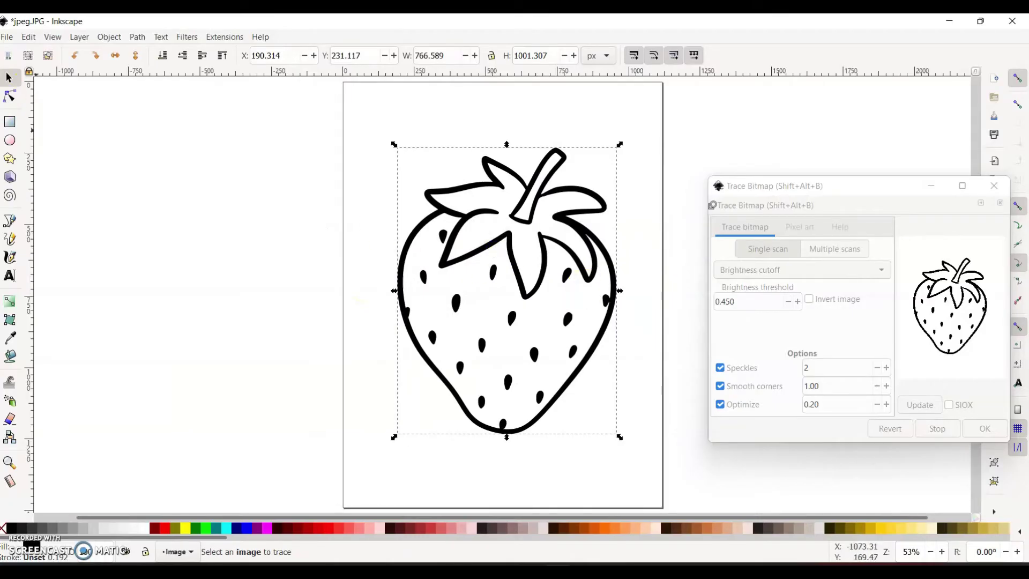
# Save the traced strawberry as jpeg.svg in Plain SVG format.
pyautogui.click(10, 38)
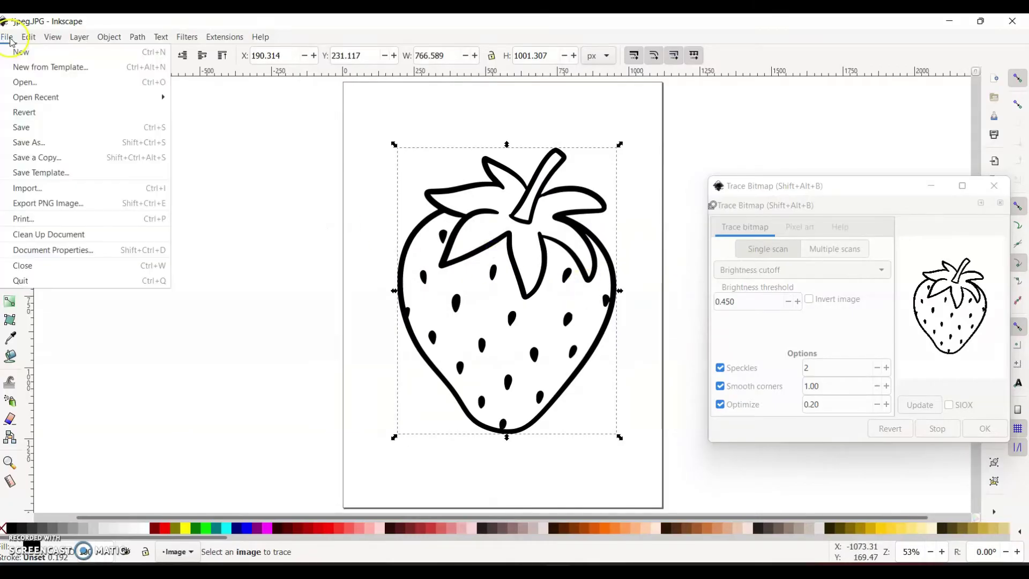
pyautogui.click(45, 147)
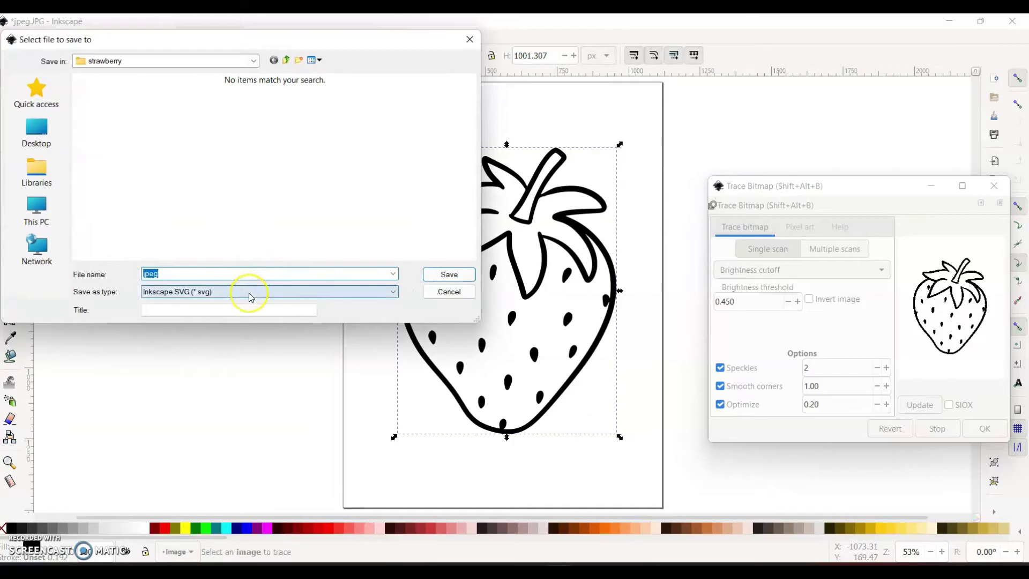
pyautogui.click(249, 294)
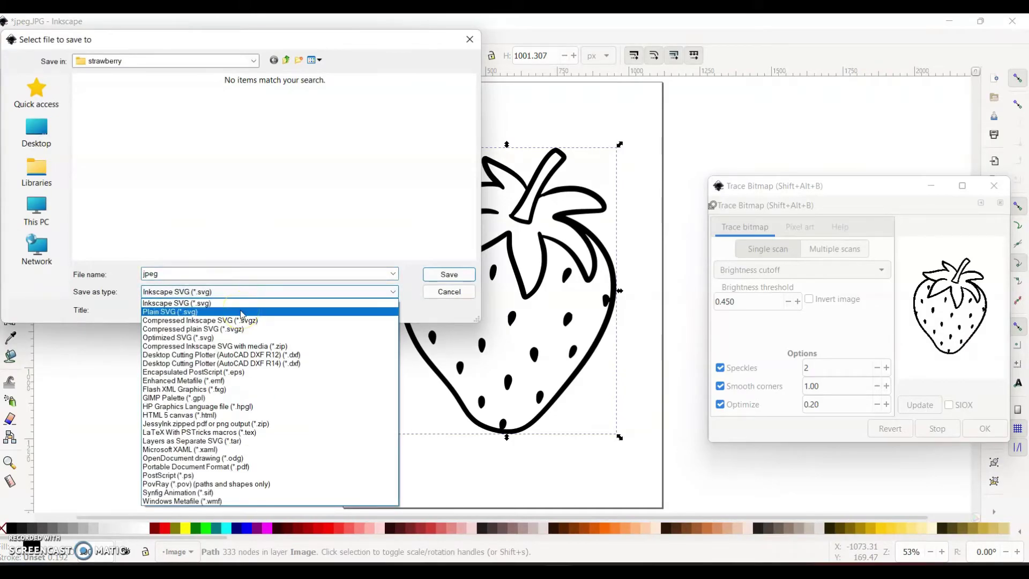
pyautogui.click(242, 312)
pyautogui.click(434, 280)
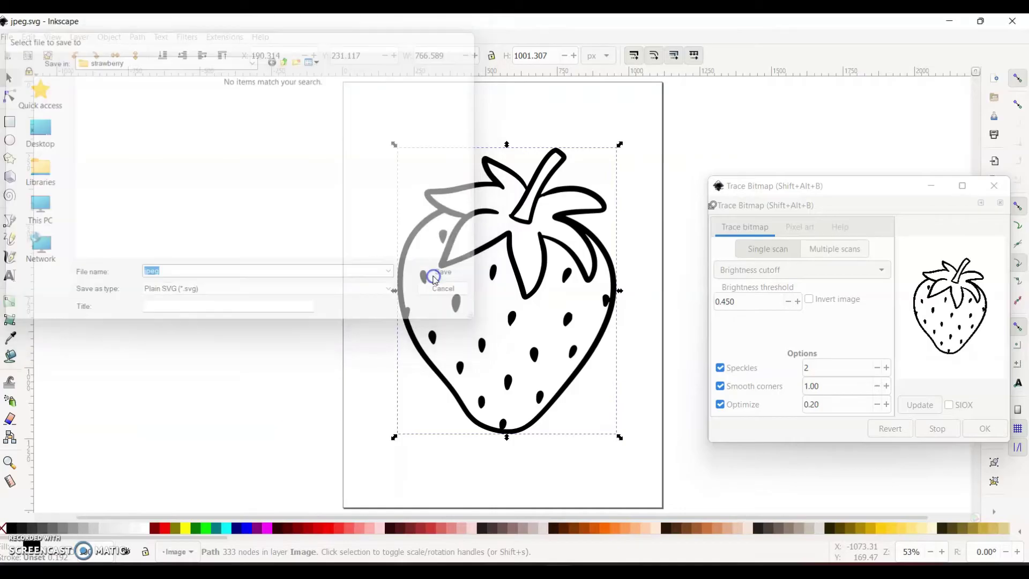
# Save a copy as jpeg.dxf using Desktop Cutting Plotter (DXF R14) and accept the options.
pyautogui.click(8, 37)
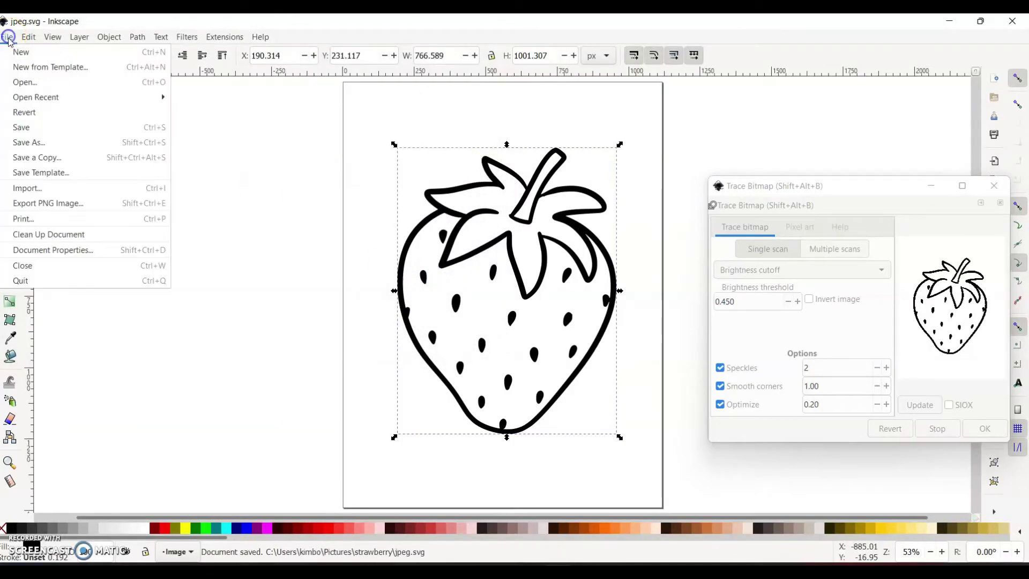
pyautogui.click(35, 142)
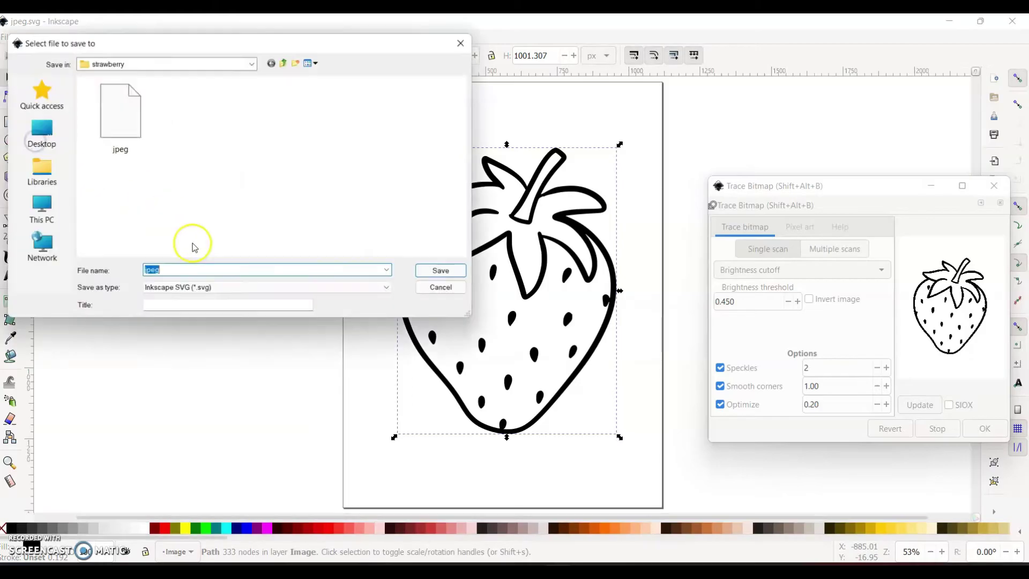
pyautogui.click(259, 292)
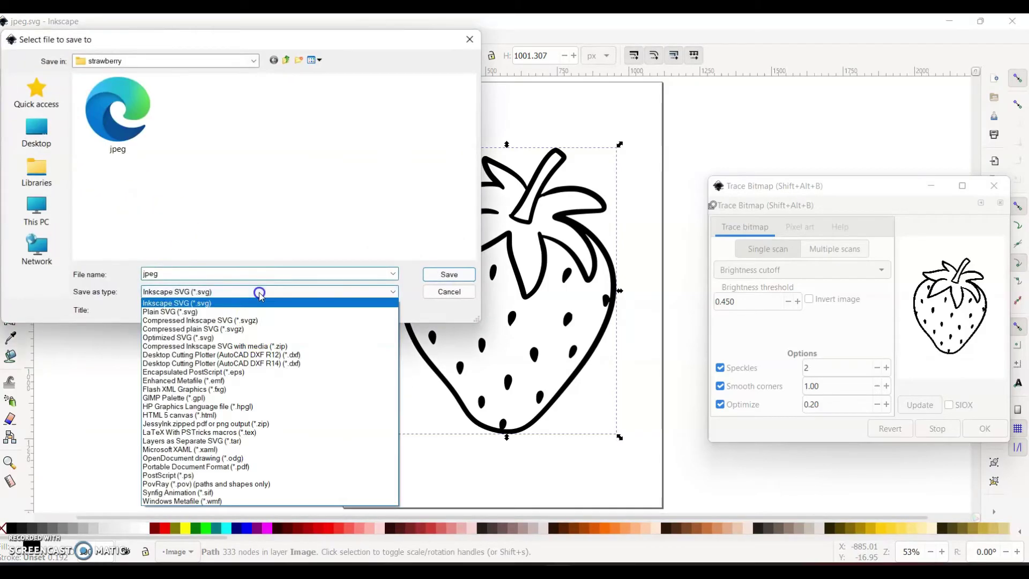
pyautogui.click(293, 365)
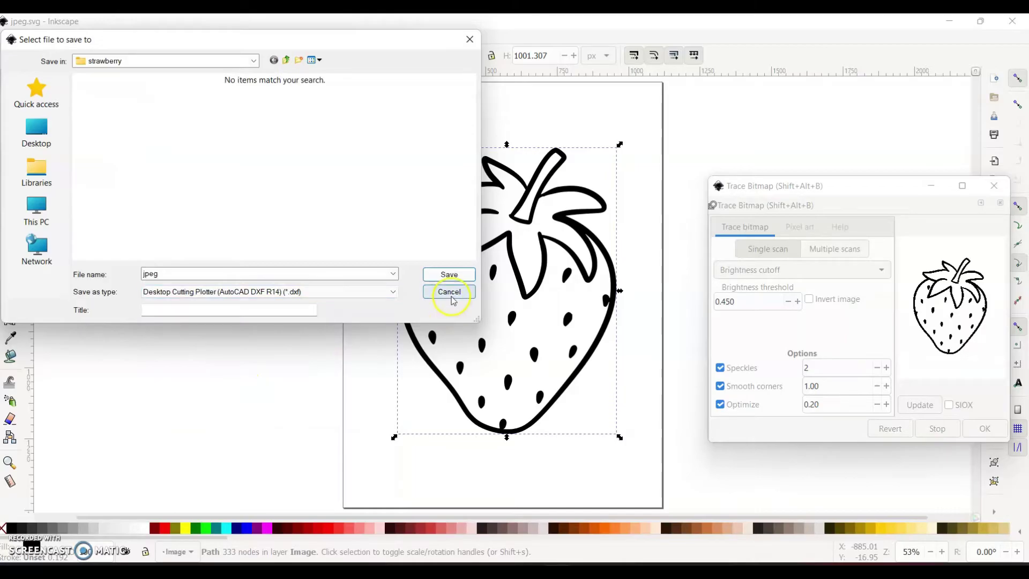
pyautogui.click(461, 278)
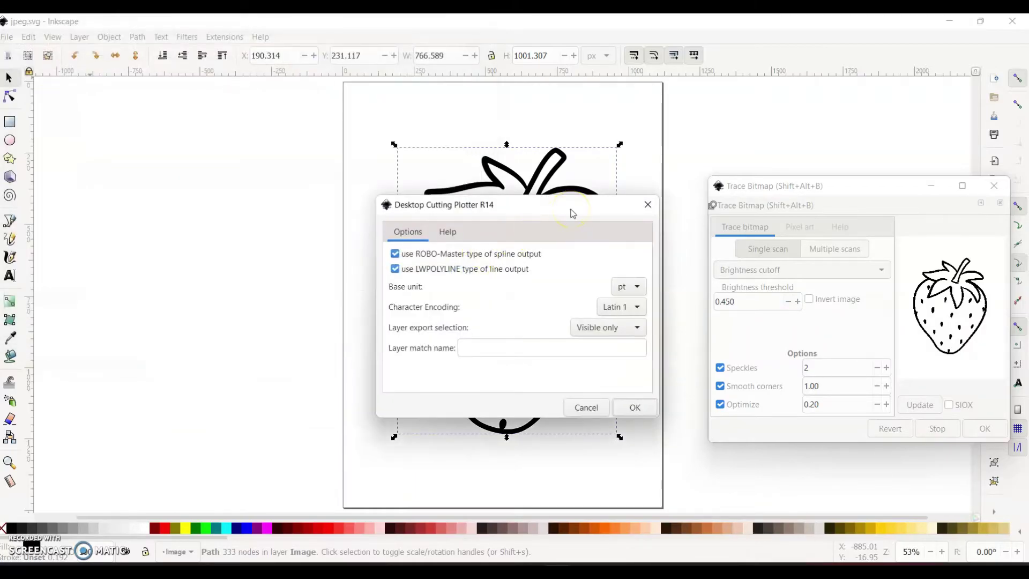
pyautogui.click(637, 409)
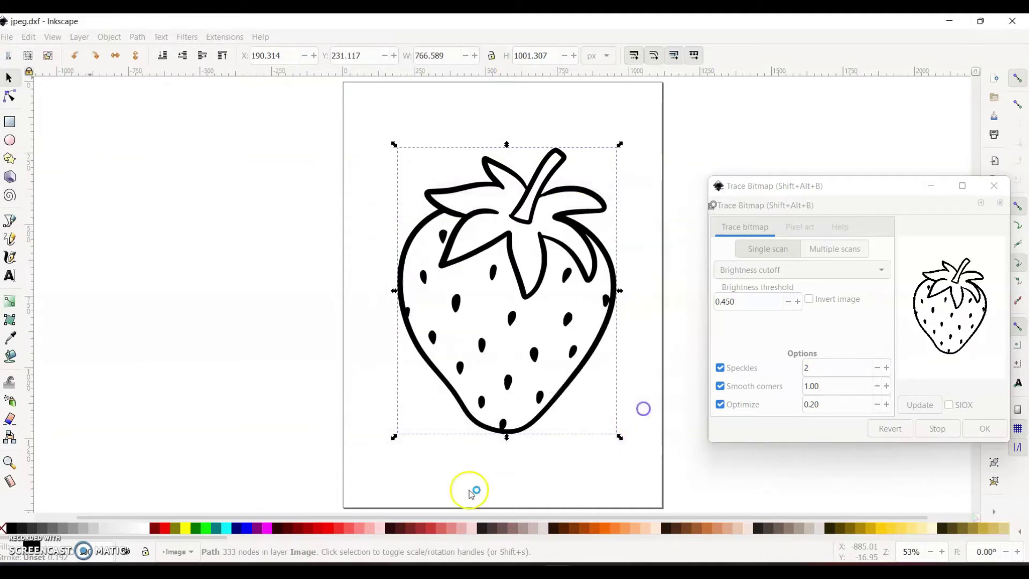
# Minimize Inkscape to view the IMG_0106 mat with dxf, svg, jpeg and png strawberries.
pyautogui.click(958, 22)
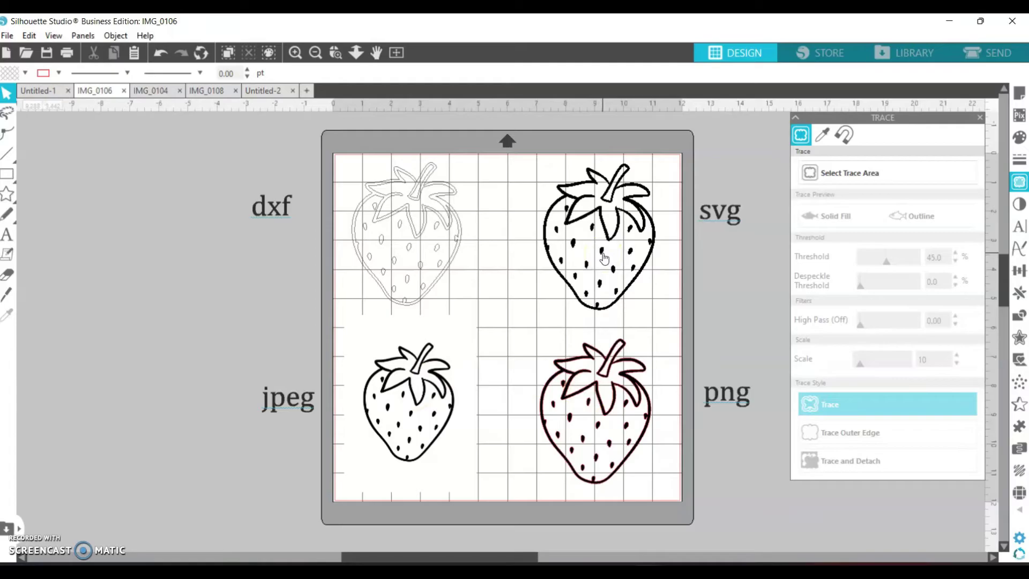
pyautogui.click(616, 358)
pyautogui.click(634, 395)
# Trace the jpeg strawberry into red cut lines using a marked trace area.
pyautogui.click(399, 465)
pyautogui.click(385, 399)
pyautogui.click(809, 172)
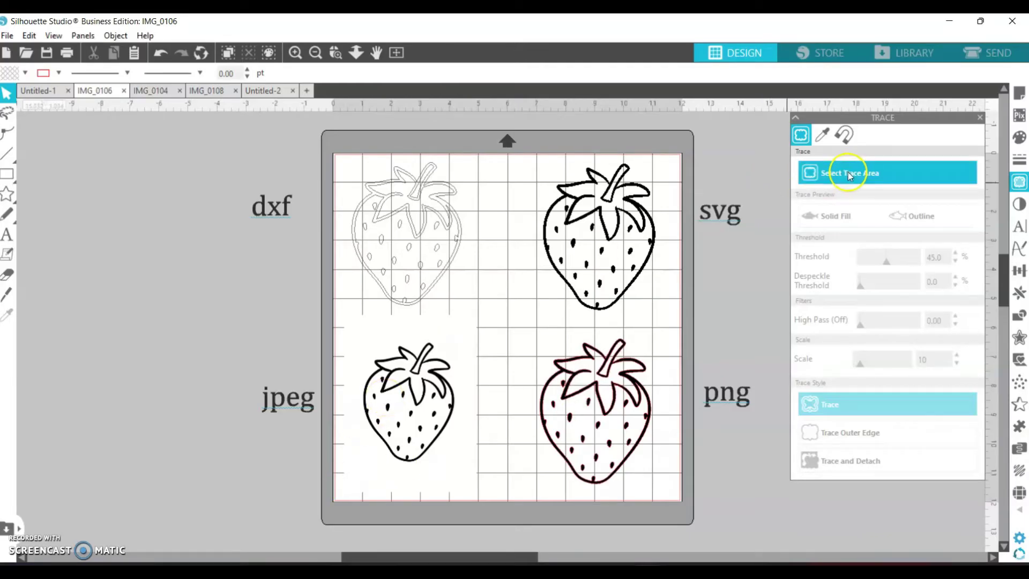
pyautogui.moveTo(351, 327); pyautogui.dragTo(477, 474)
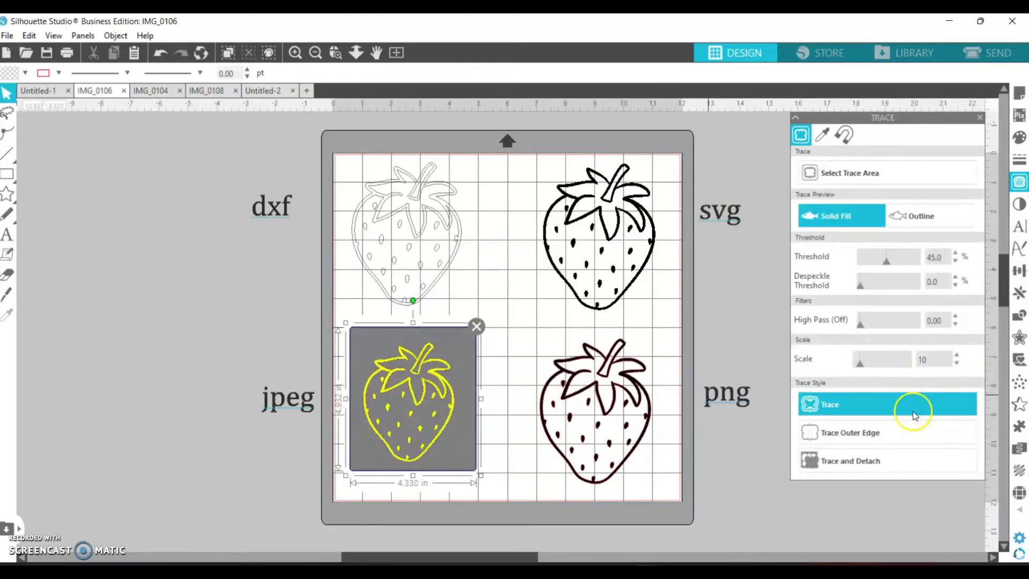
pyautogui.click(887, 406)
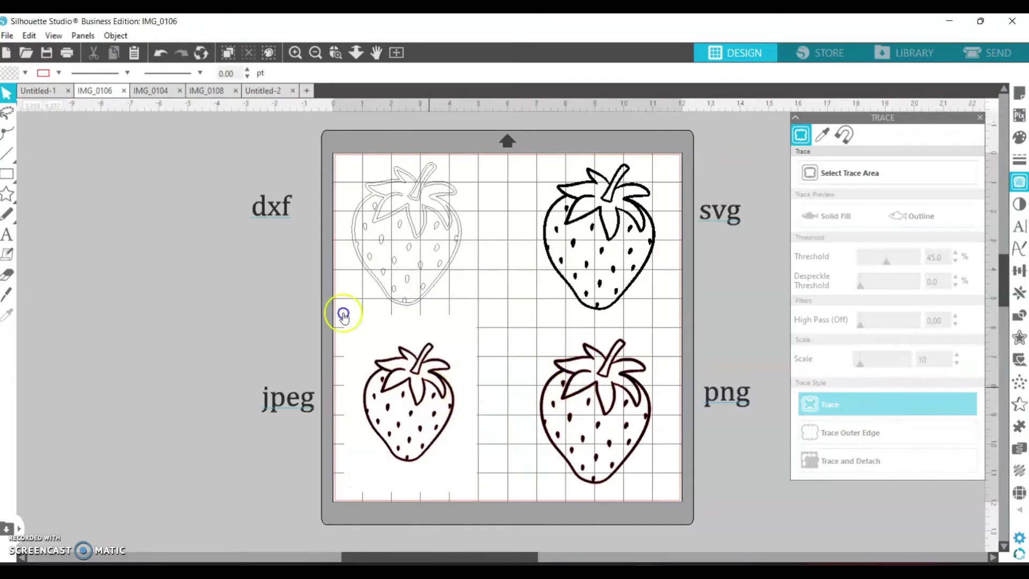
# Park the jpeg's red traced lines off the mat, keep the original in place, and open Send.
pyautogui.moveTo(430, 389); pyautogui.dragTo(193, 382)
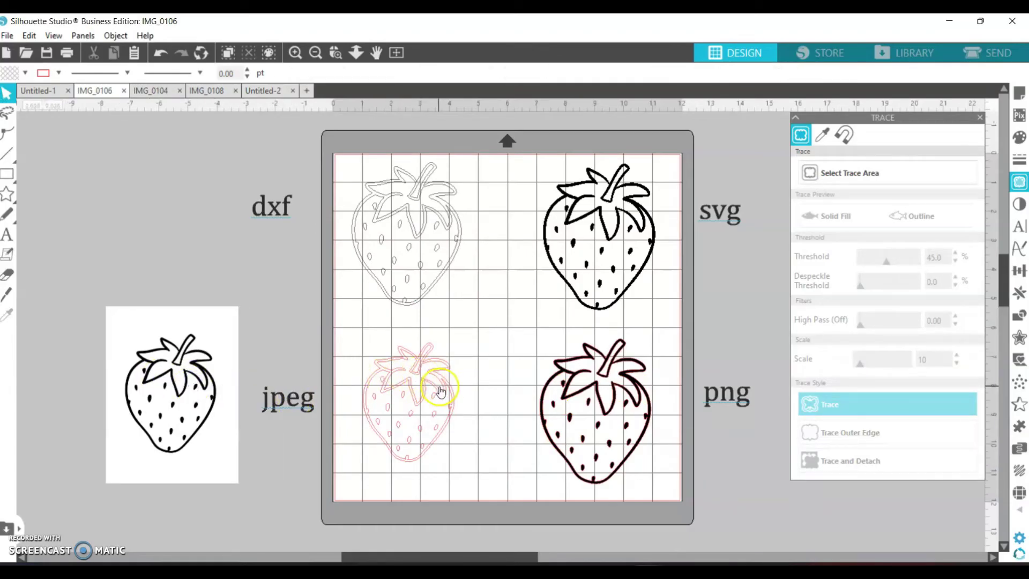
pyautogui.moveTo(439, 391); pyautogui.dragTo(187, 252)
pyautogui.moveTo(194, 378); pyautogui.dragTo(435, 394)
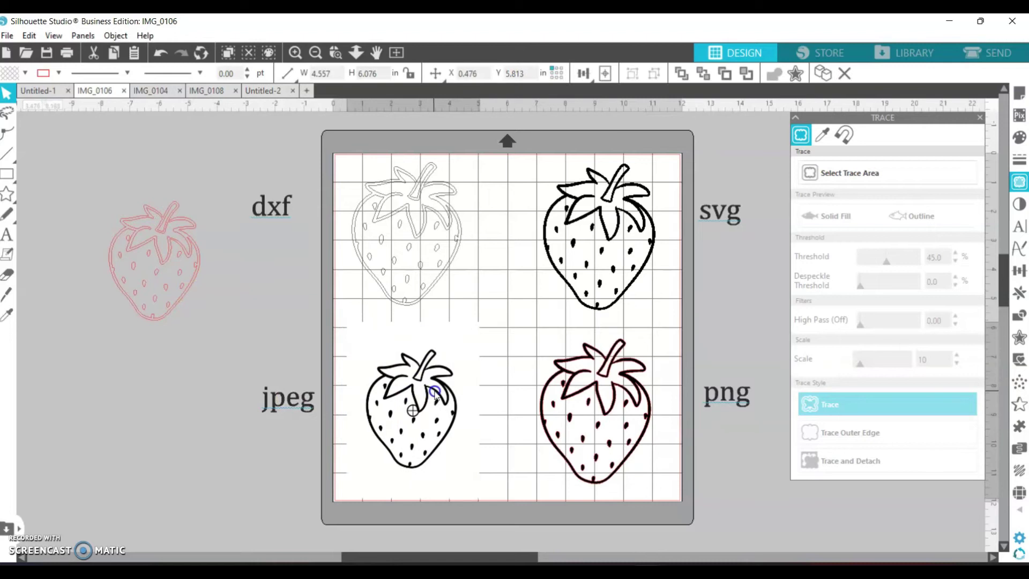
pyautogui.click(396, 228)
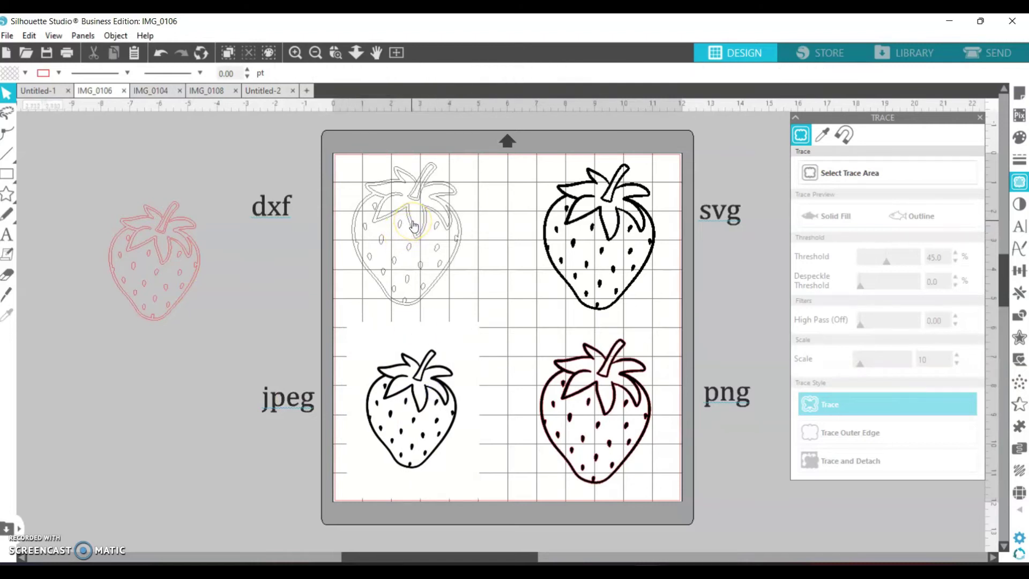
pyautogui.moveTo(411, 226); pyautogui.dragTo(368, 223)
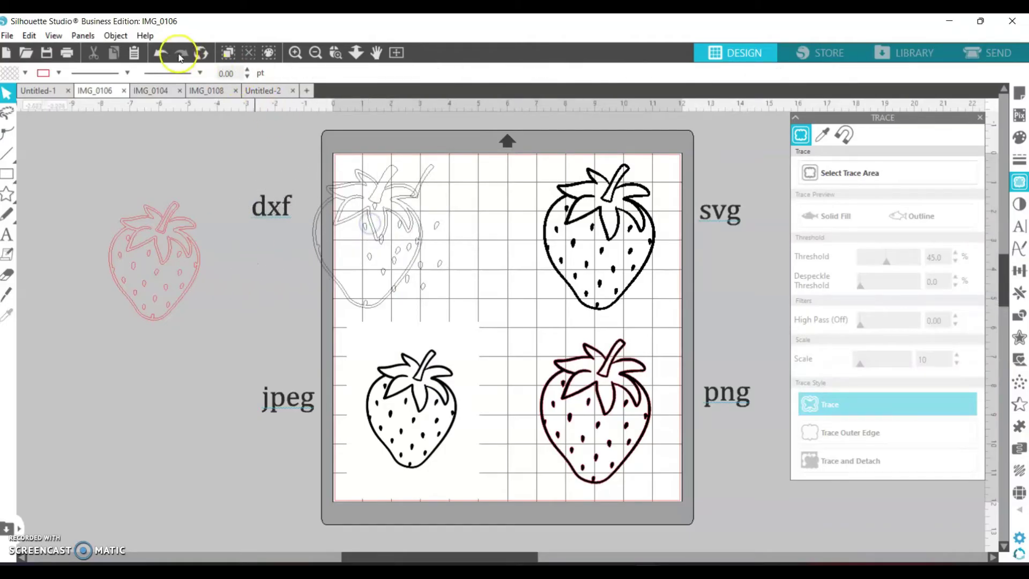
pyautogui.click(157, 56)
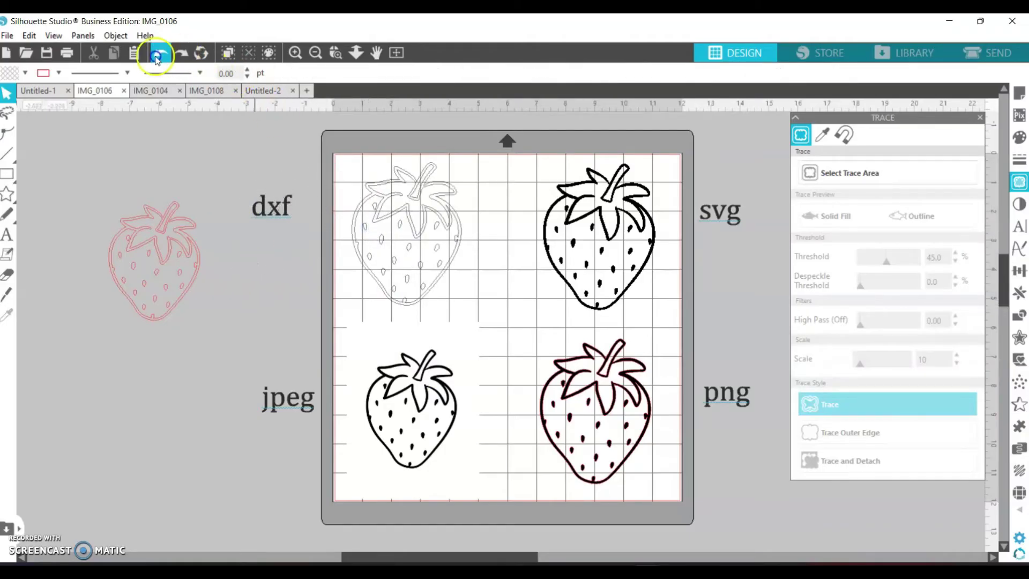
pyautogui.click(616, 222)
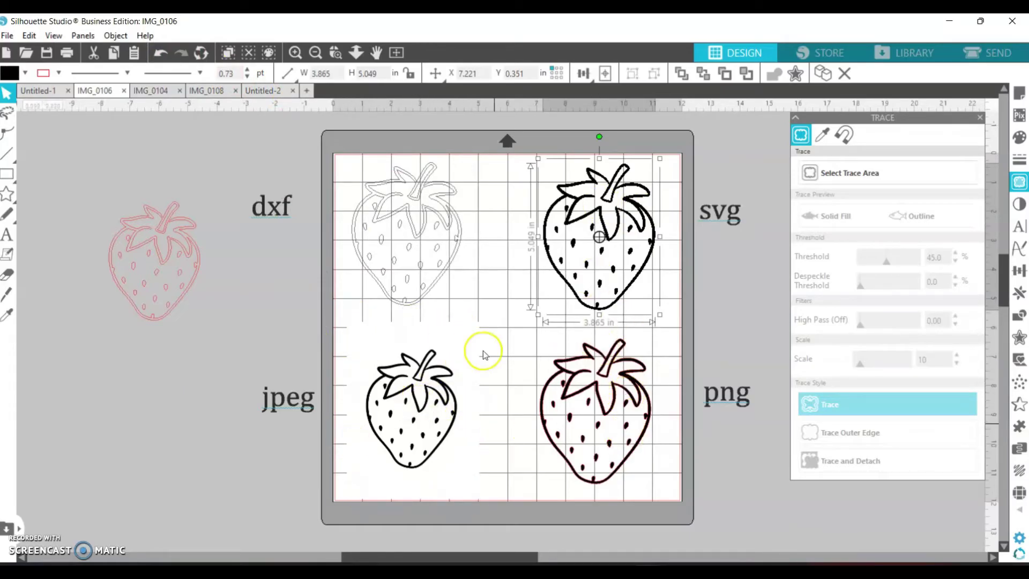
pyautogui.click(1005, 60)
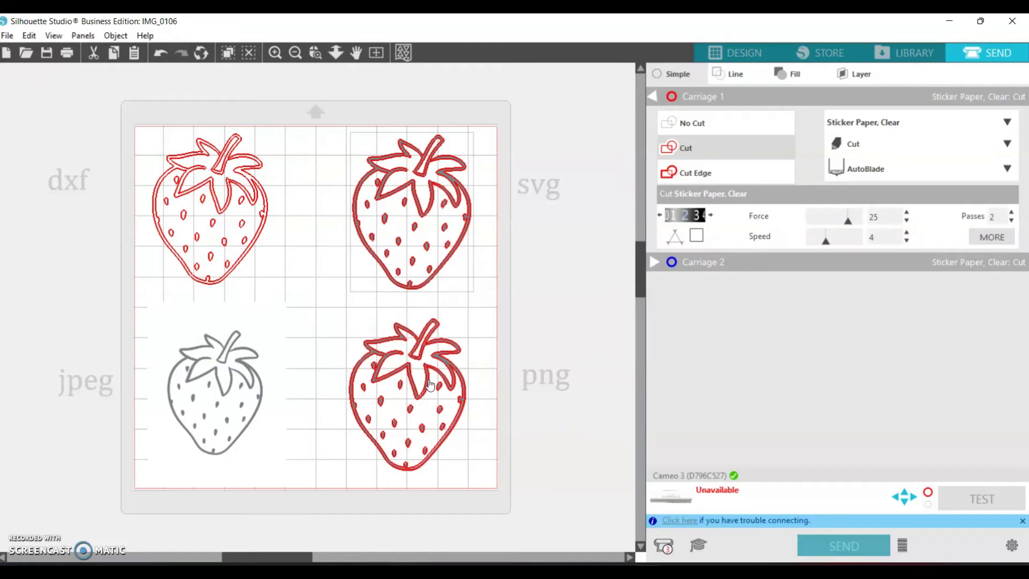
# Go back to the Design tab after checking the strawberries' red cut lines.
pyautogui.click(723, 51)
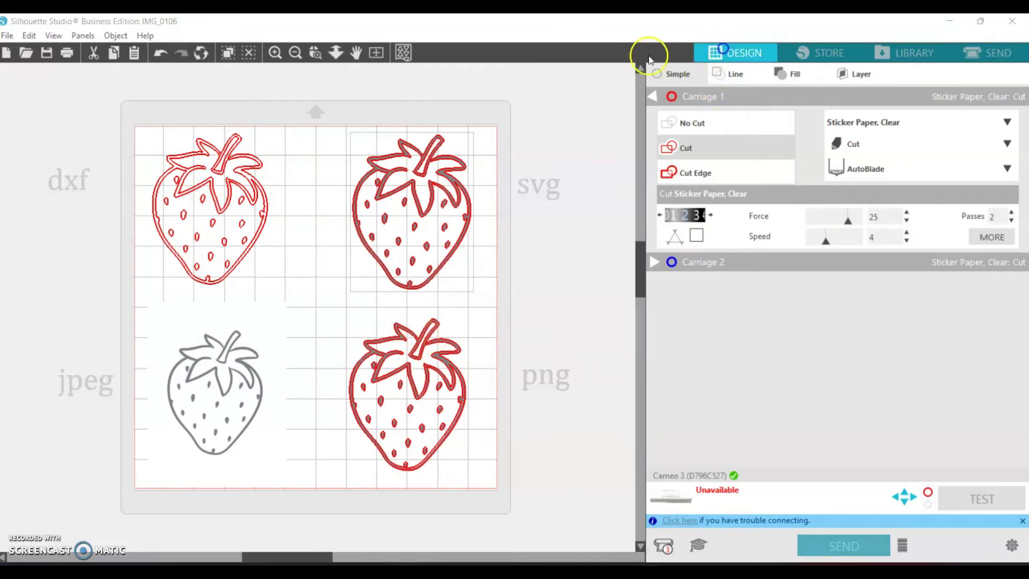
# Centre the IMG_0104 strawberry on the mat and preview its cut lines.
pyautogui.click(153, 90)
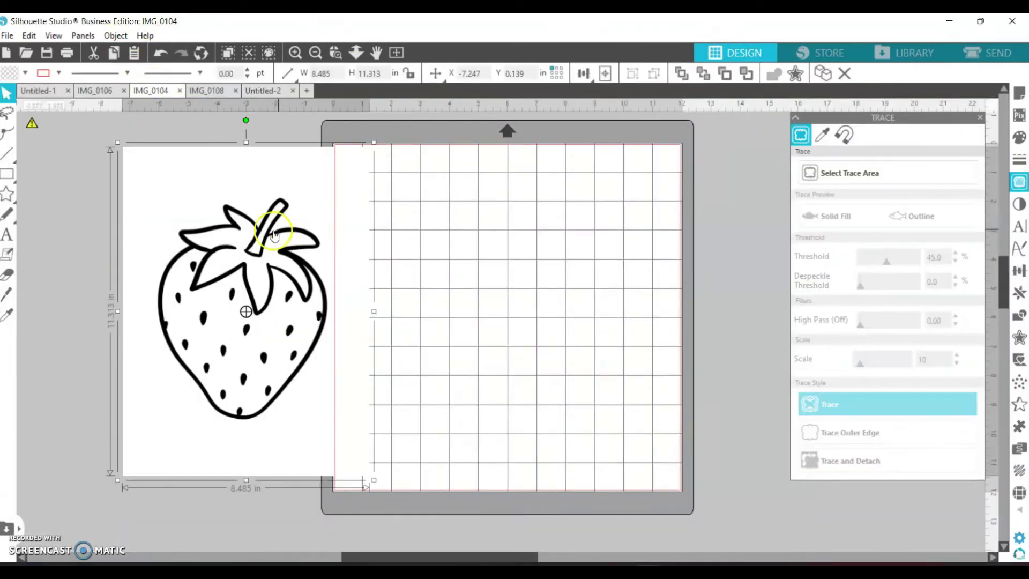
pyautogui.moveTo(273, 235); pyautogui.dragTo(524, 236)
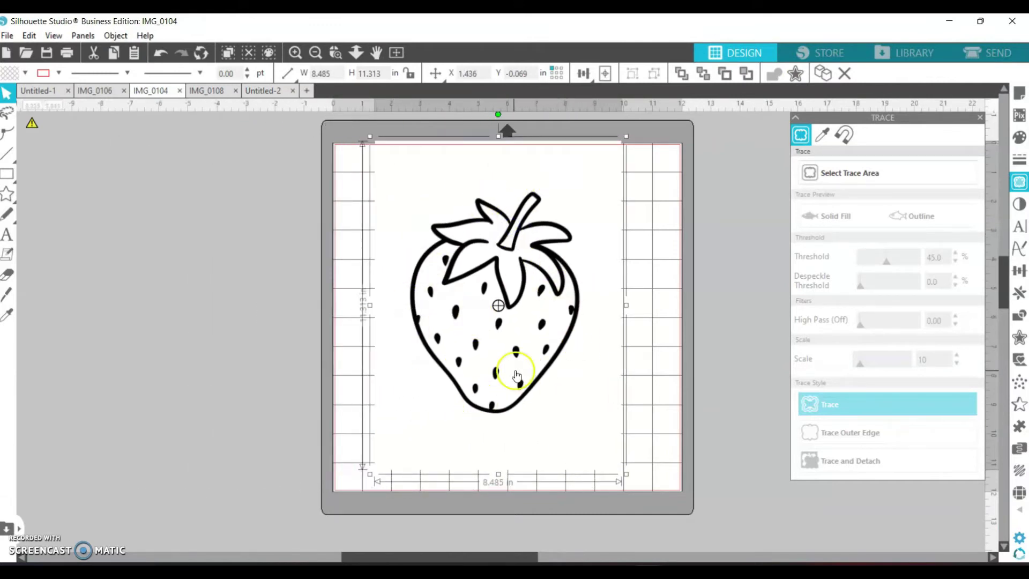
pyautogui.click(1011, 57)
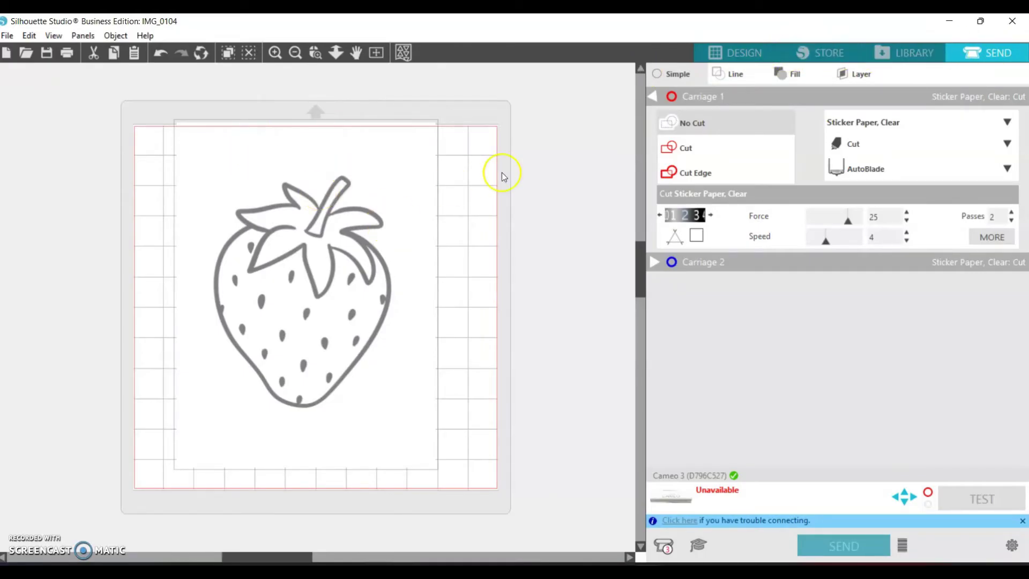
pyautogui.click(736, 52)
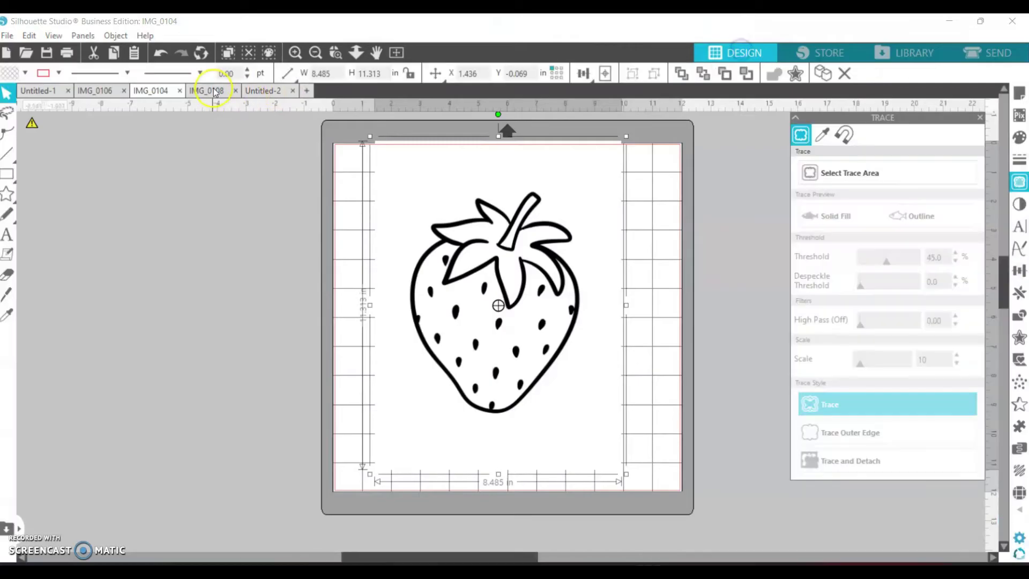
# Nudge the IMG_0108 strawberry down and right, then preview its outer-edge cut line.
pyautogui.click(214, 91)
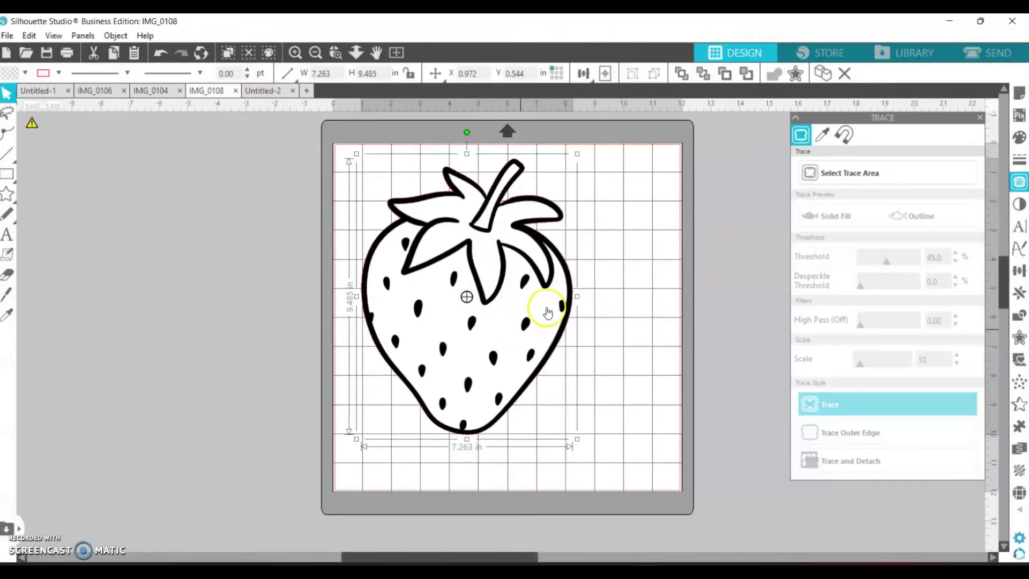
pyautogui.moveTo(471, 268); pyautogui.dragTo(493, 279)
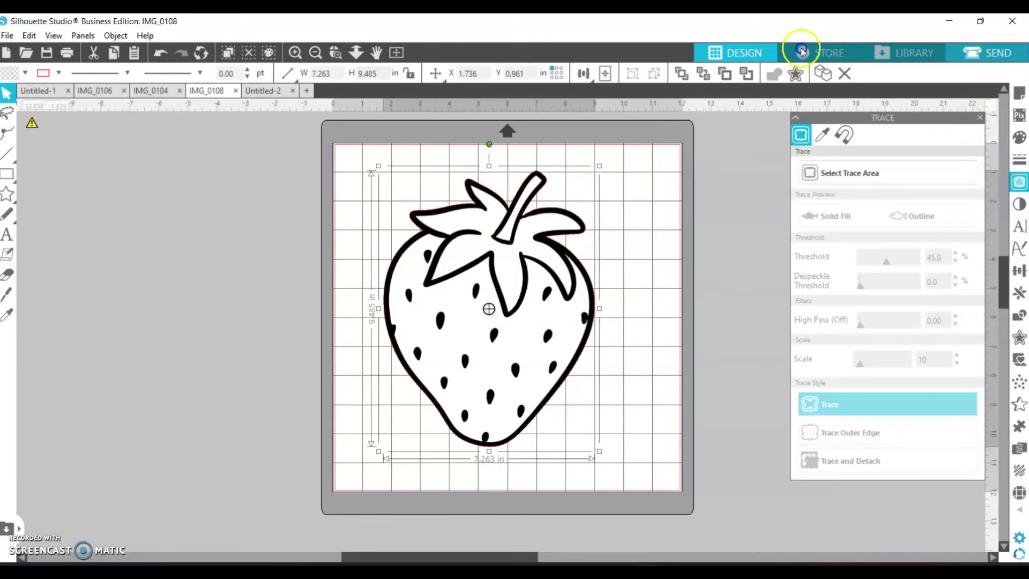
pyautogui.click(997, 52)
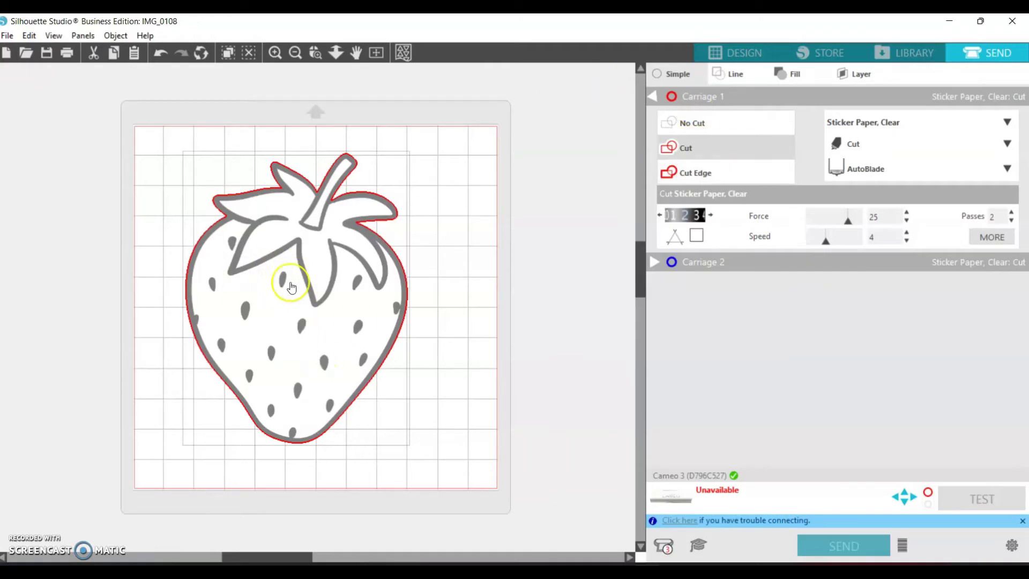
# Open colored.PNG and maximize its window.
pyautogui.click(731, 51)
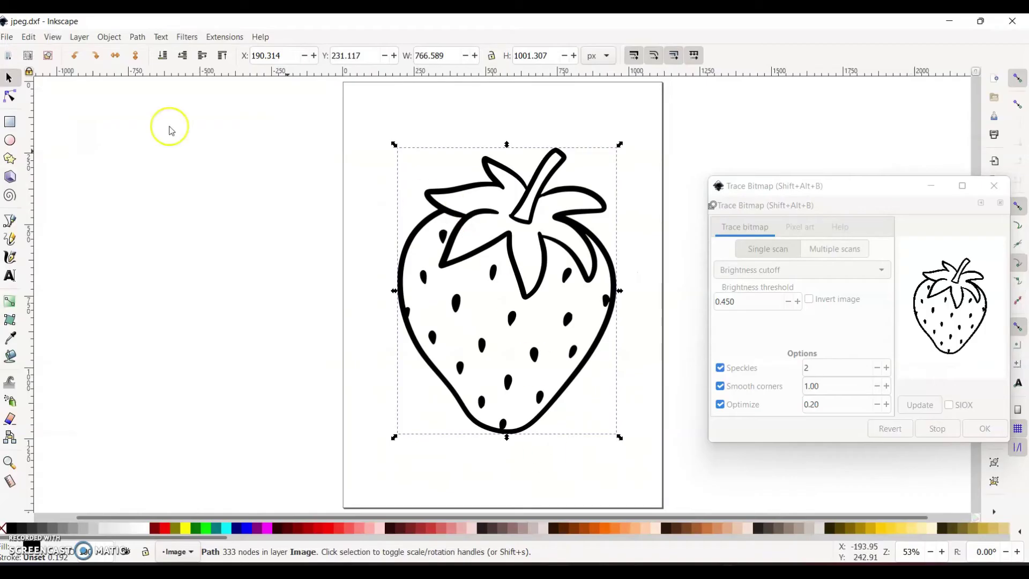
pyautogui.click(11, 37)
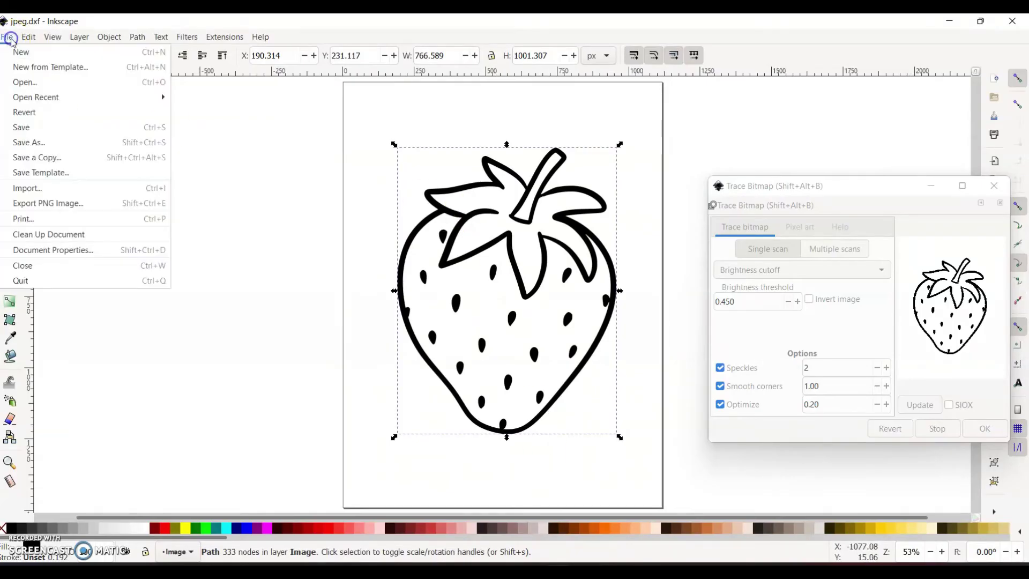
pyautogui.click(32, 85)
pyautogui.click(147, 126)
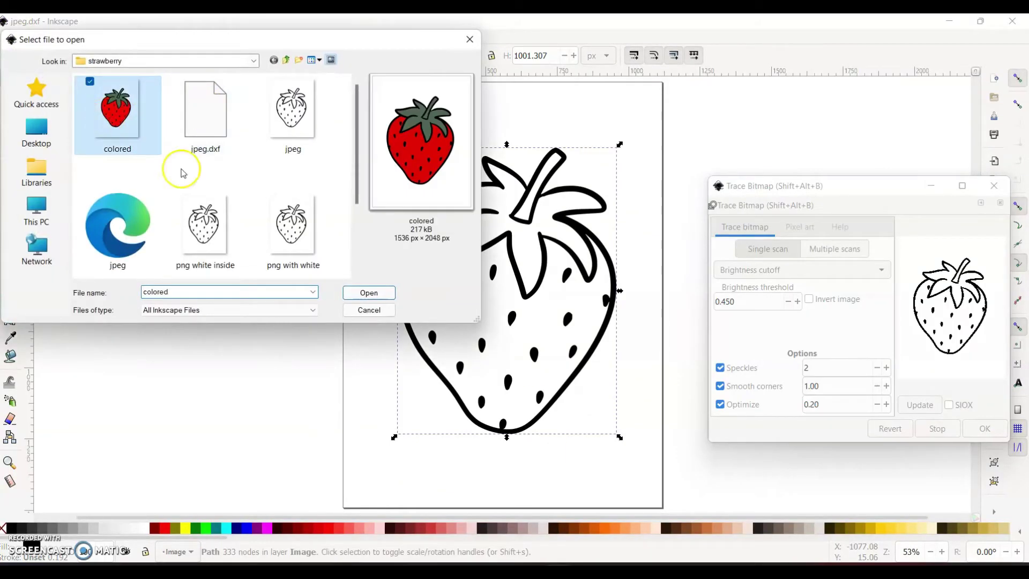
pyautogui.click(369, 292)
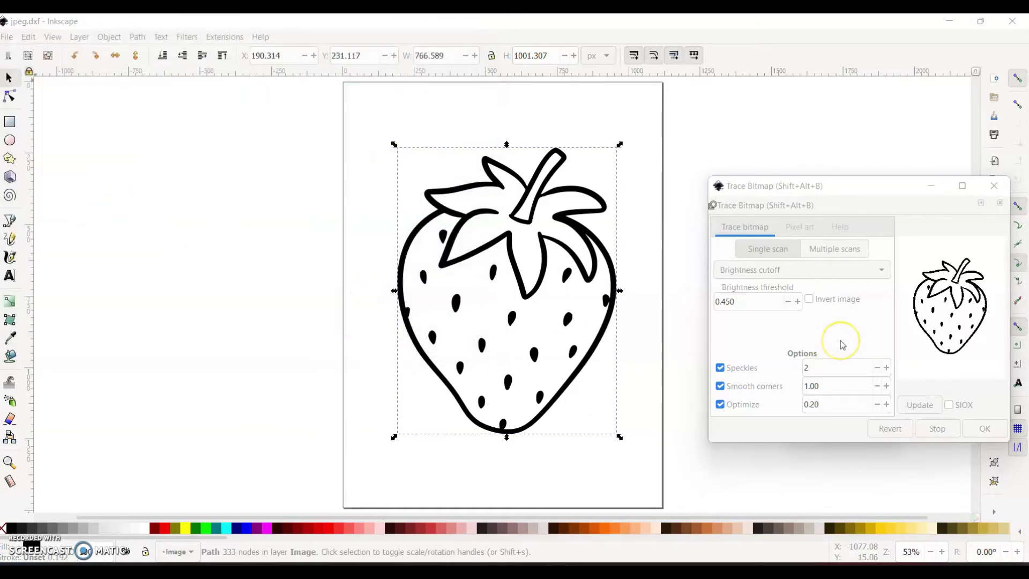
pyautogui.click(350, 24)
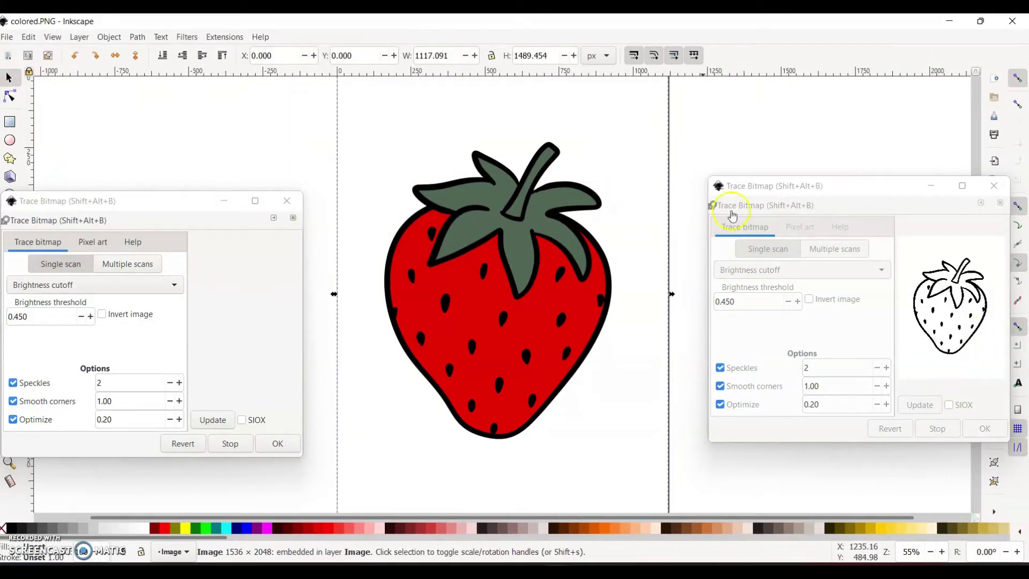
# Trace the colored strawberry into a black silhouette placed right of the original.
pyautogui.click(986, 429)
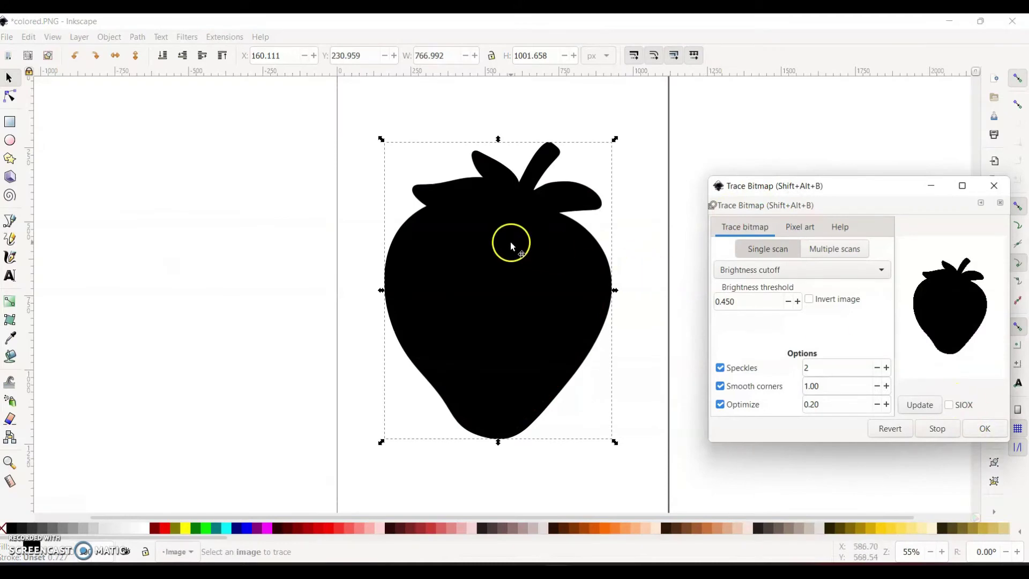
pyautogui.moveTo(518, 274)
pyautogui.mouseDown()
pyautogui.moveTo(439, 262)
pyautogui.moveTo(555, 241)
pyautogui.moveTo(732, 255)
pyautogui.mouseUp()
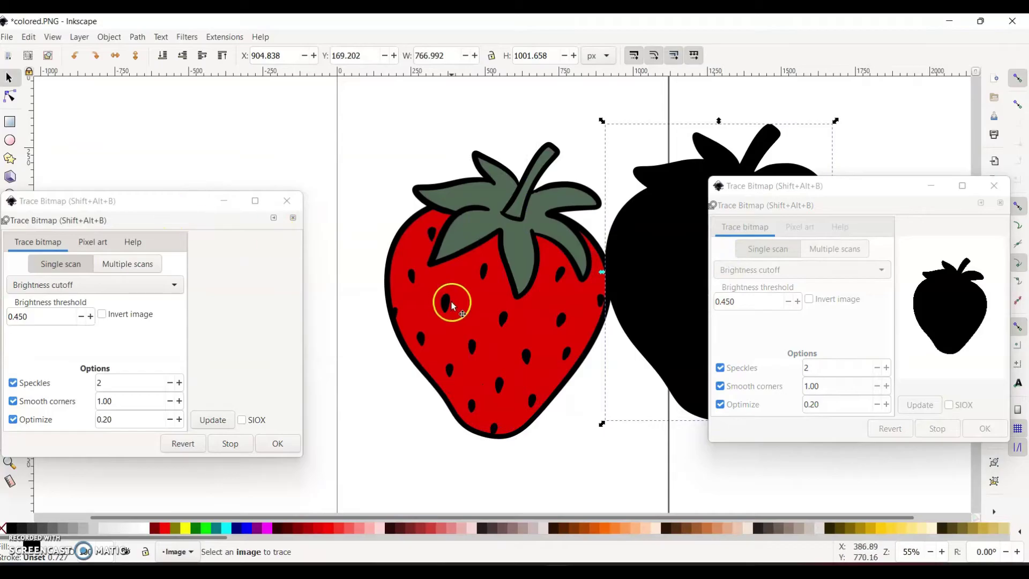
pyautogui.moveTo(650, 239)
pyautogui.mouseDown()
pyautogui.moveTo(453, 211)
pyautogui.moveTo(691, 217)
pyautogui.moveTo(673, 222)
pyautogui.mouseUp()
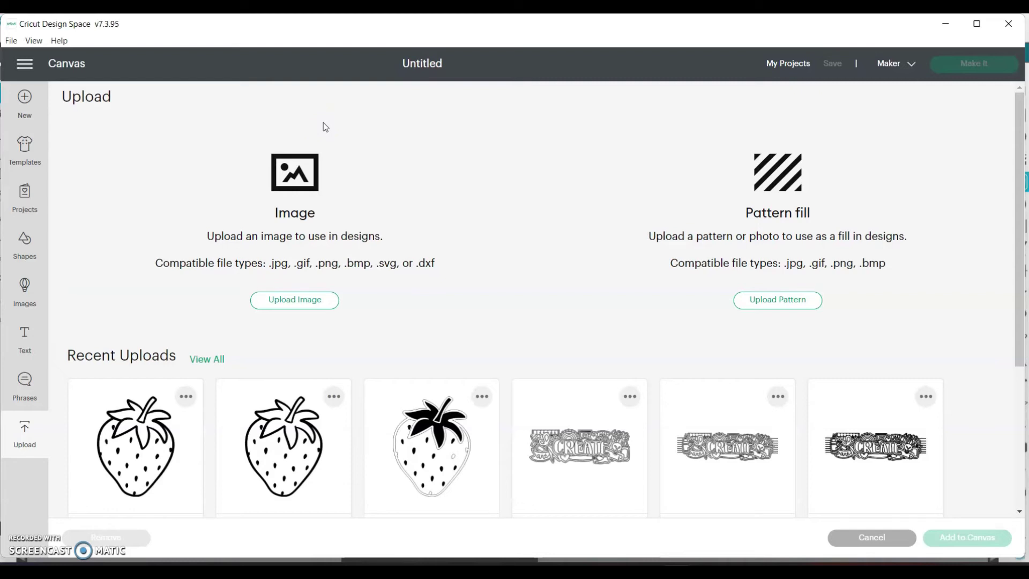
# Reach Cricut Design Space's Upload Image screen.
pyautogui.click(347, 199)
pyautogui.click(309, 303)
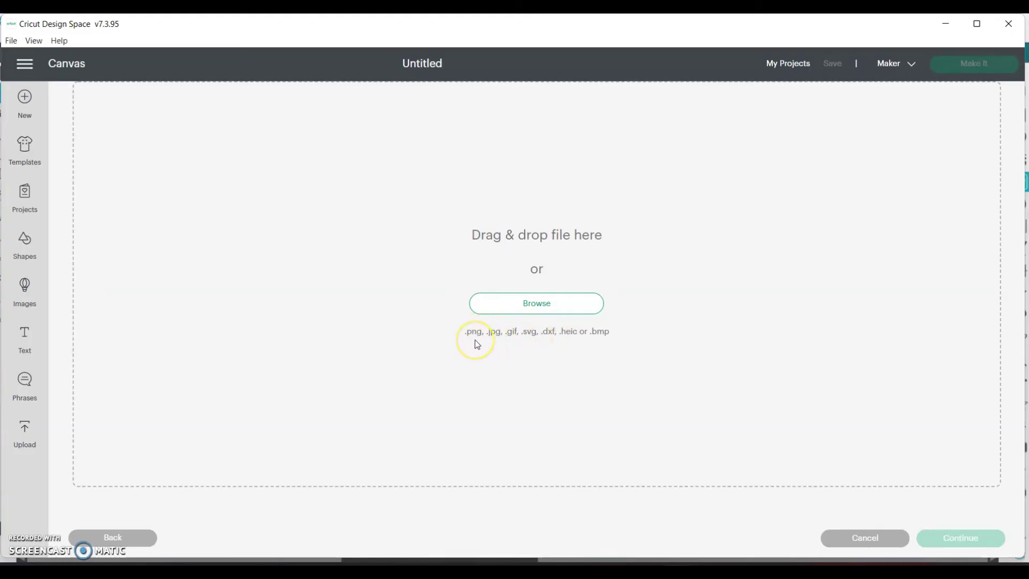
# Load the jpeg file from Pictures > strawberry into the Upload Image screen.
pyautogui.click(549, 309)
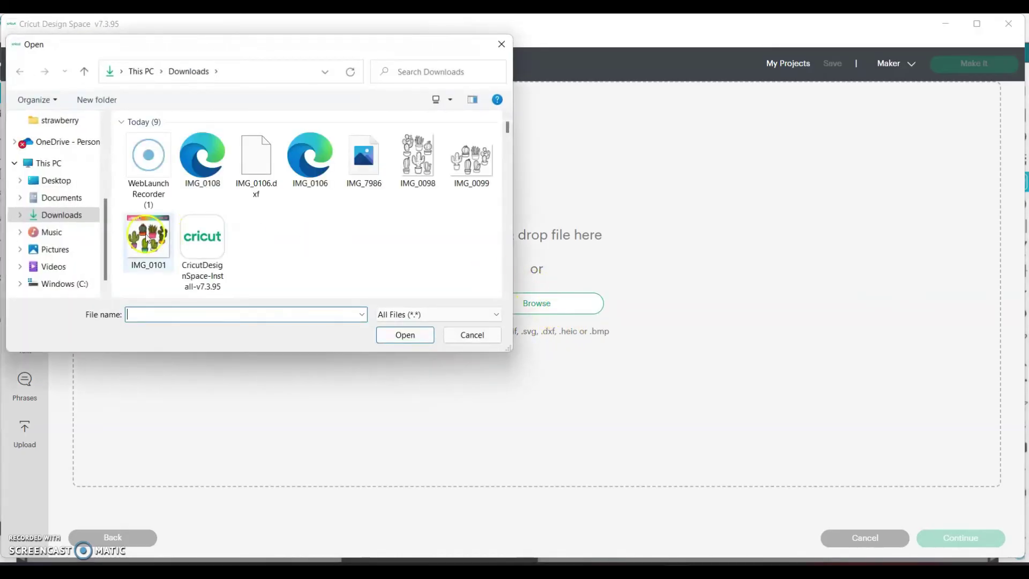
pyautogui.click(66, 250)
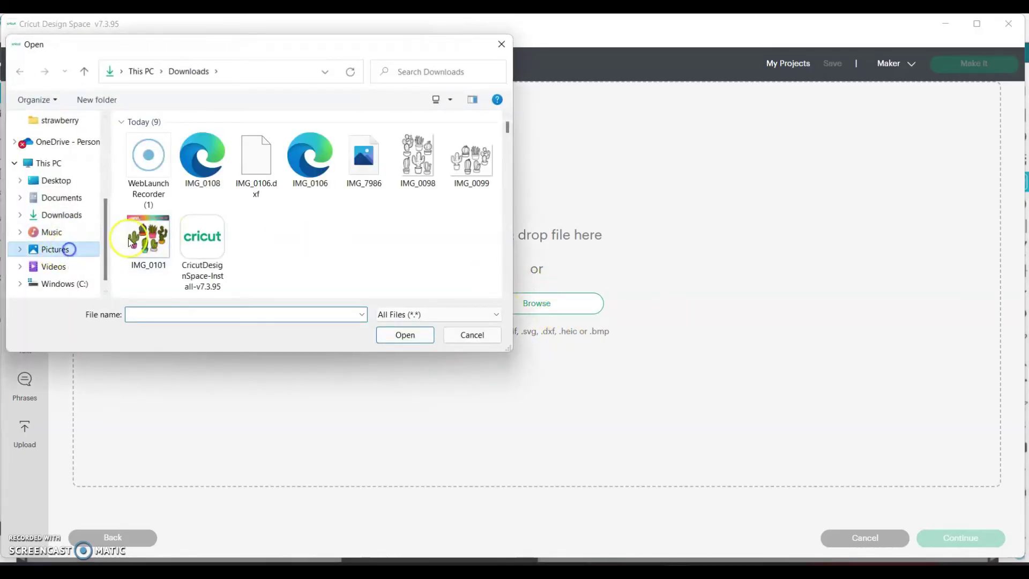
pyautogui.scroll(-10, 258, 242)
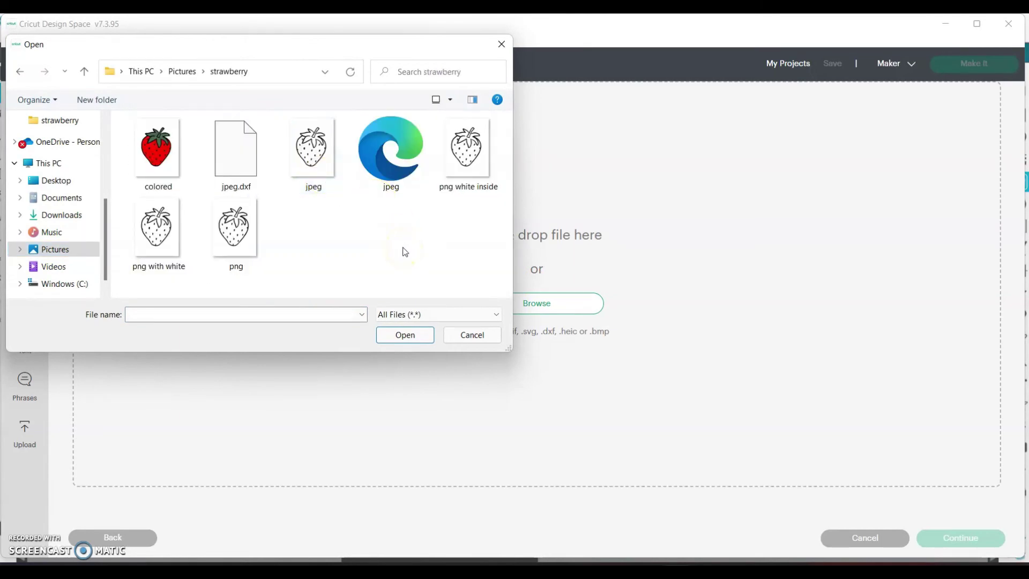
pyautogui.click(329, 166)
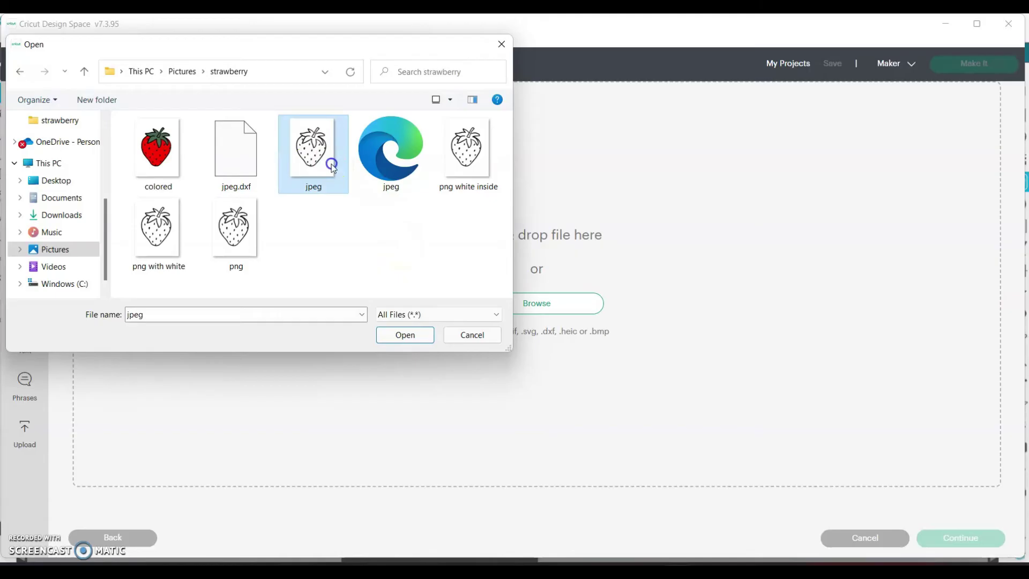
pyautogui.click(413, 340)
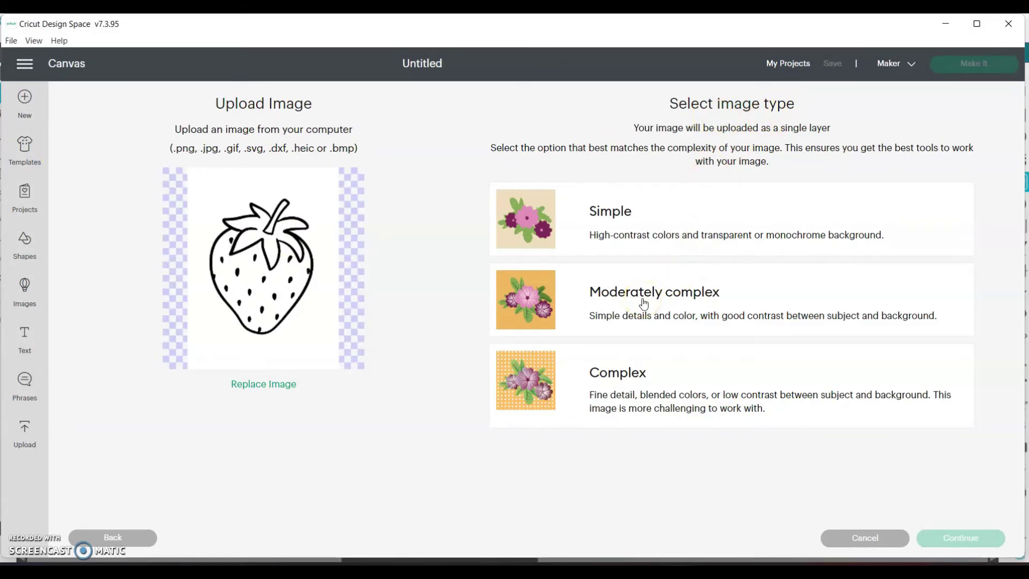
# Mark the jpeg as simple and remove its inside, leaf gaps, stem interior and grey background.
pyautogui.click(592, 210)
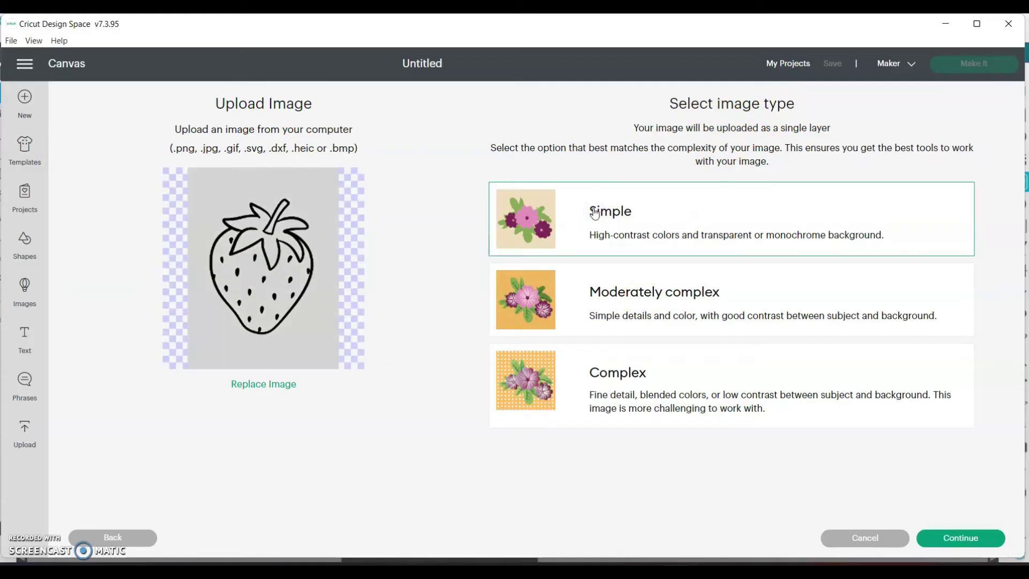
pyautogui.click(956, 537)
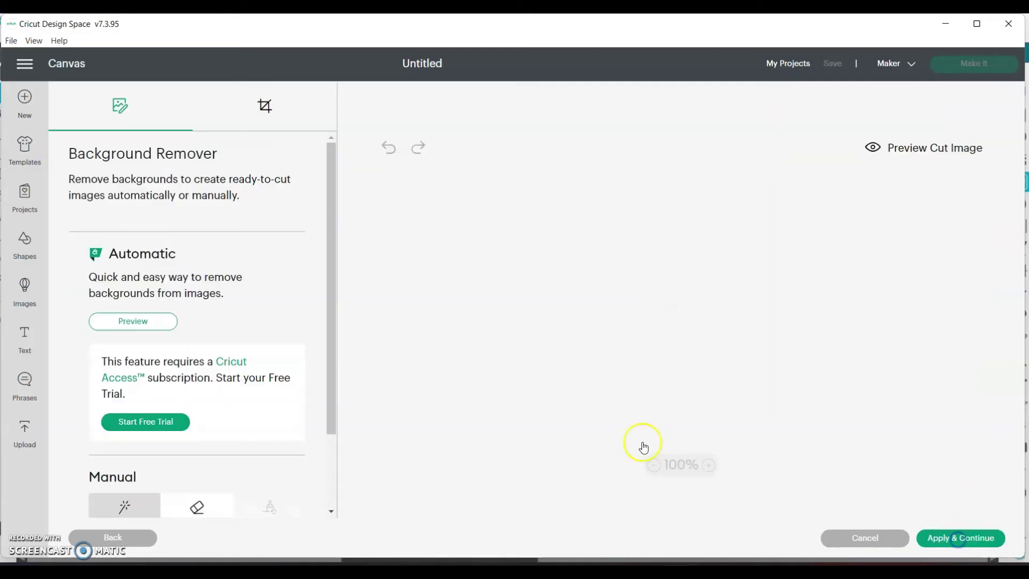
pyautogui.scroll(-3, 172, 331)
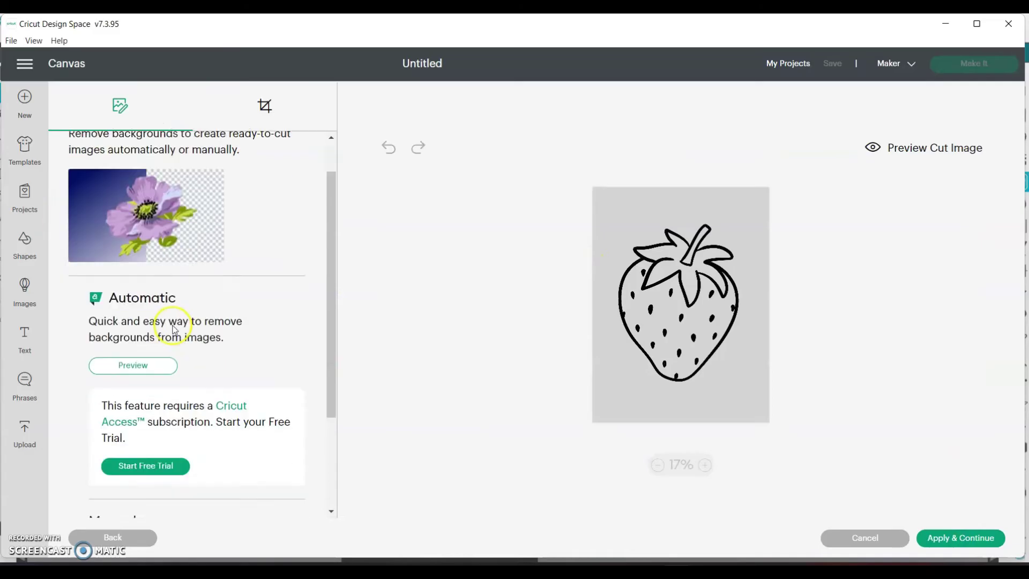
pyautogui.click(124, 466)
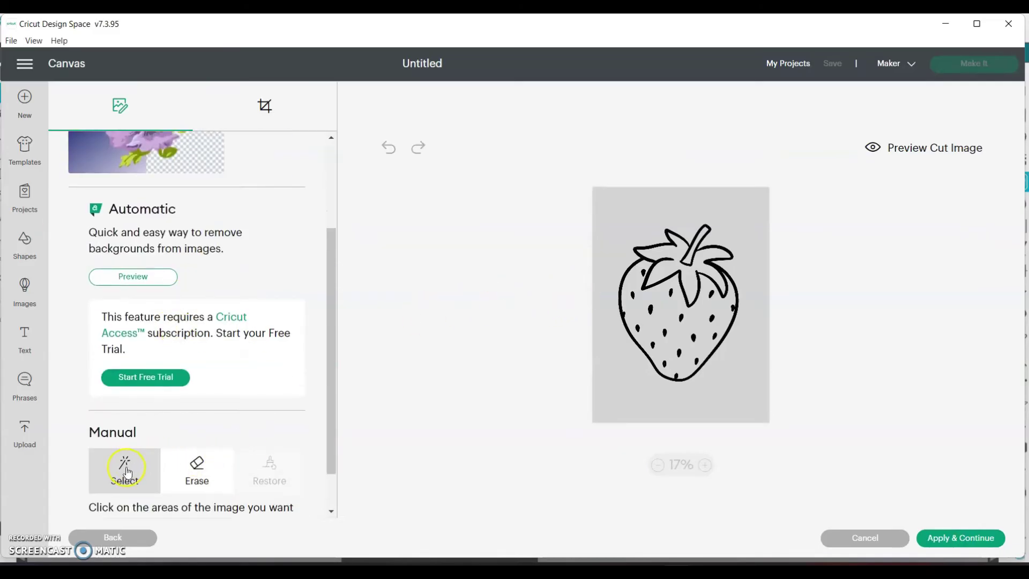
pyautogui.click(638, 306)
pyautogui.click(667, 269)
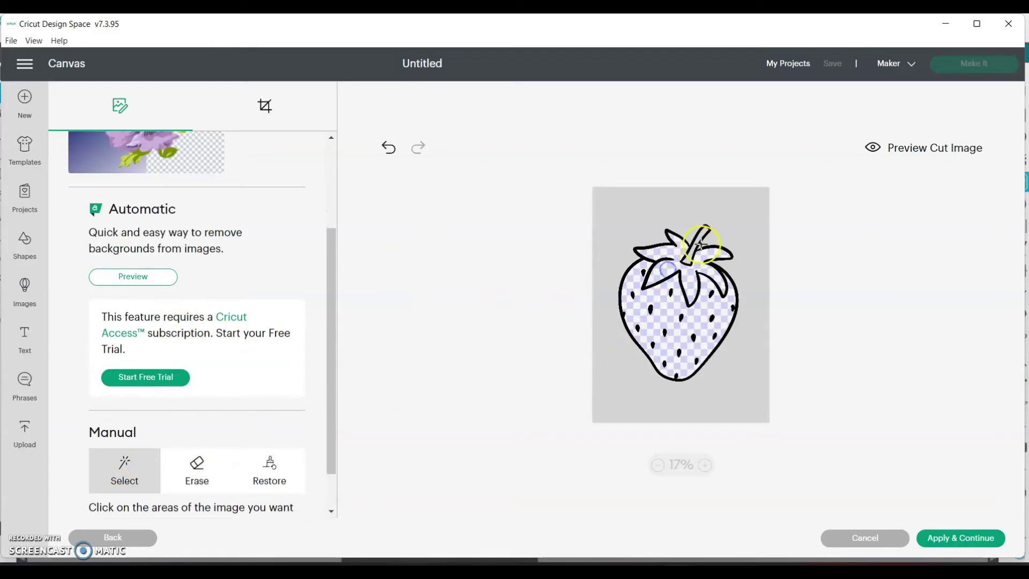
pyautogui.click(701, 235)
pyautogui.click(732, 214)
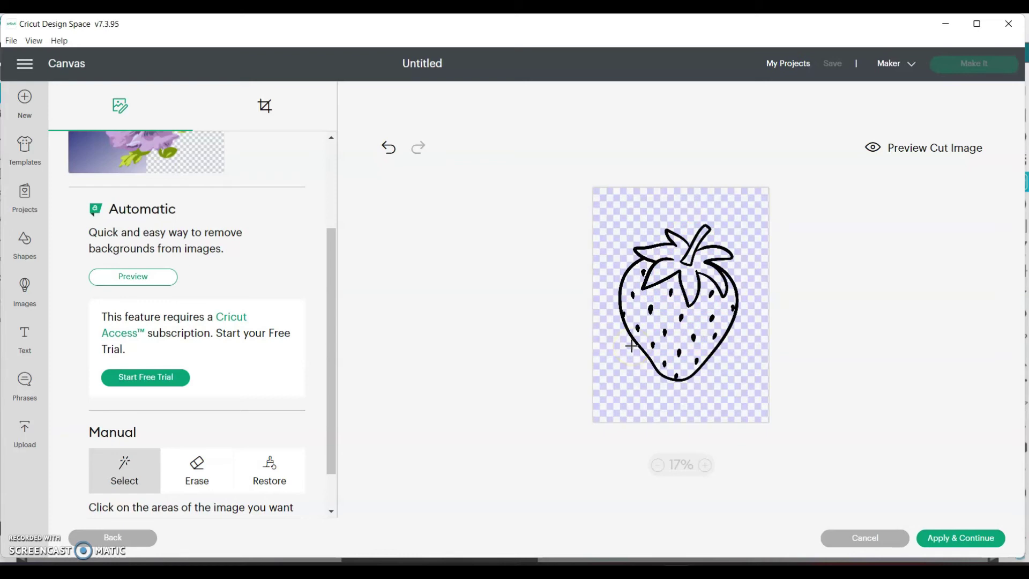
pyautogui.click(958, 539)
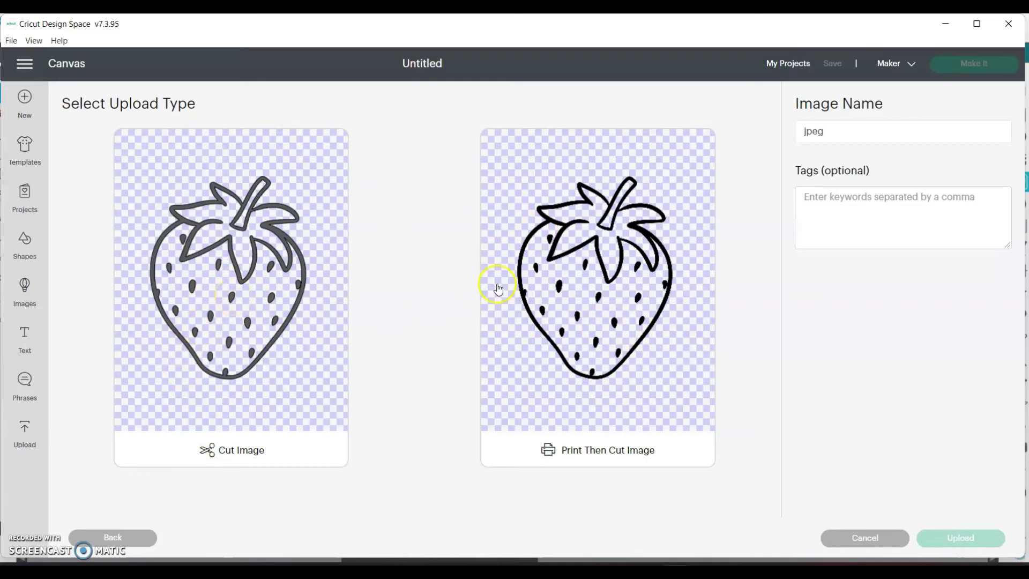
# Upload the jpeg strawberry as a Cut Image.
pyautogui.click(253, 390)
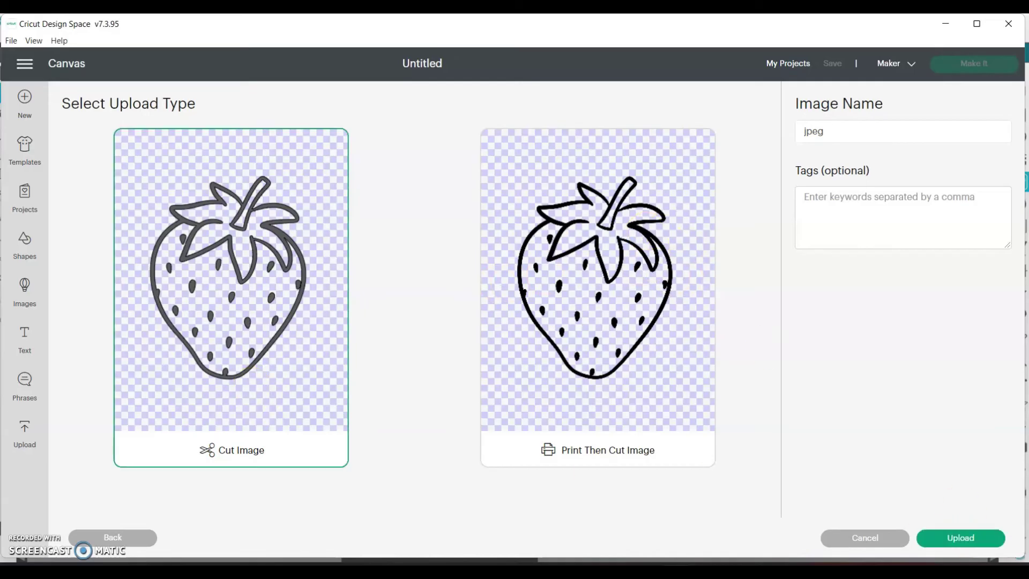
pyautogui.click(982, 536)
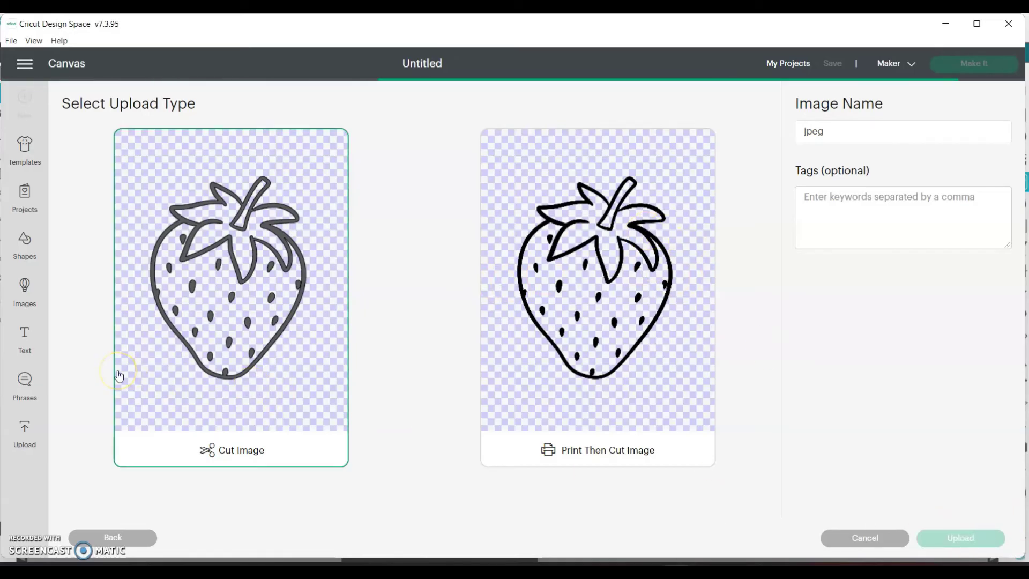
pyautogui.click(319, 292)
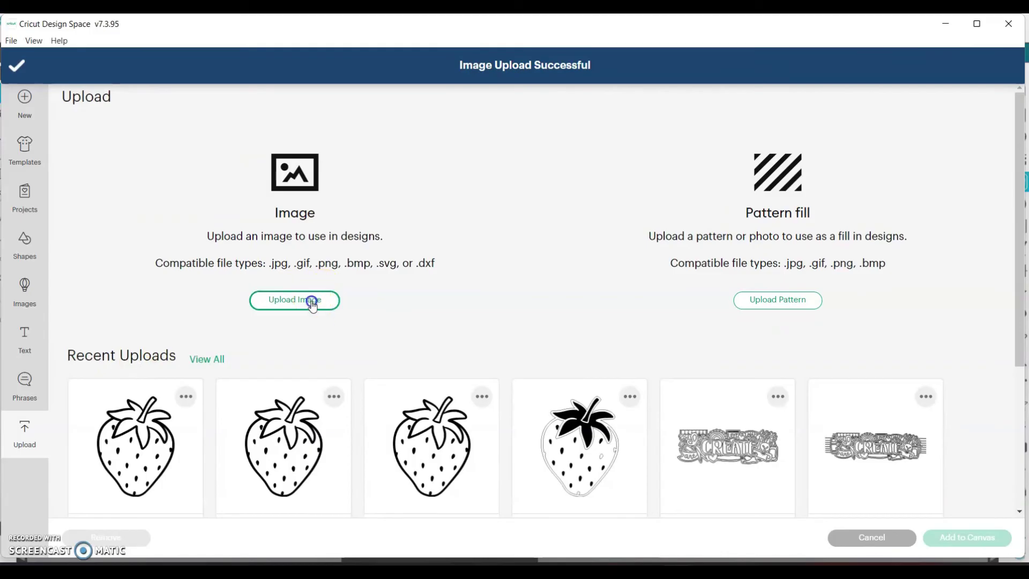
# Browse to the png strawberry and upload it as a Simple Cut Image, keeping its background.
pyautogui.click(549, 300)
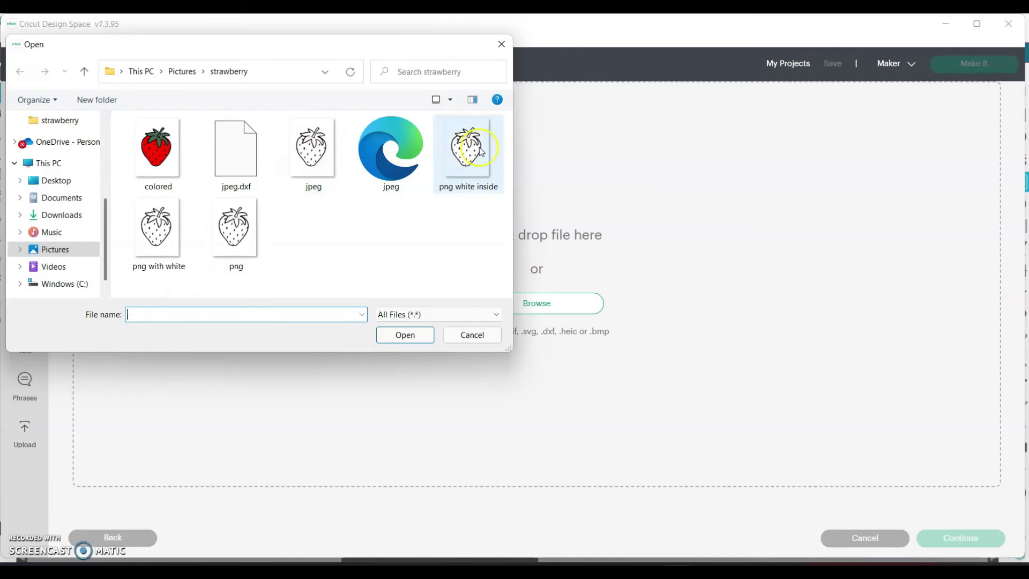
pyautogui.click(234, 231)
pyautogui.click(406, 334)
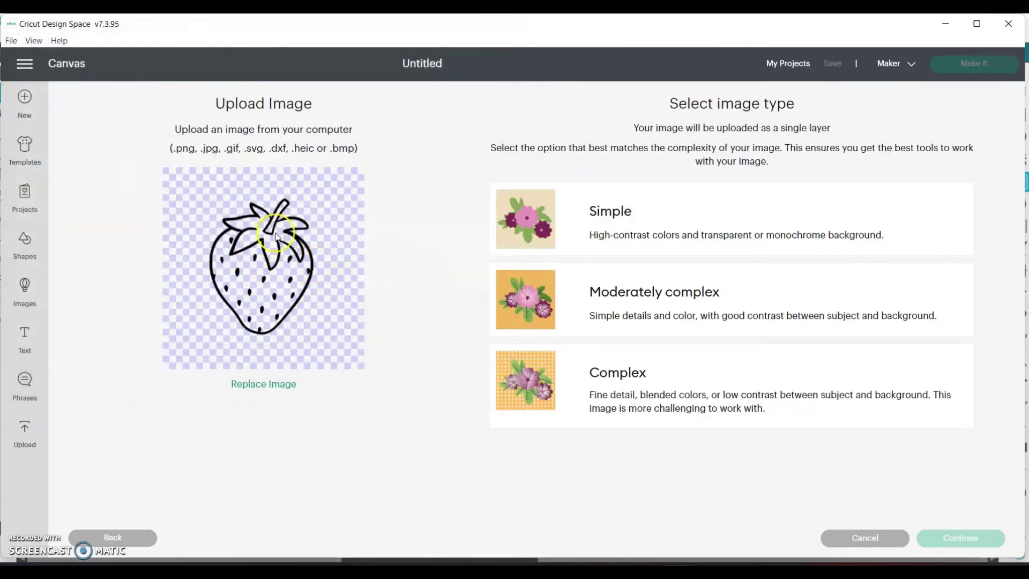
pyautogui.click(651, 203)
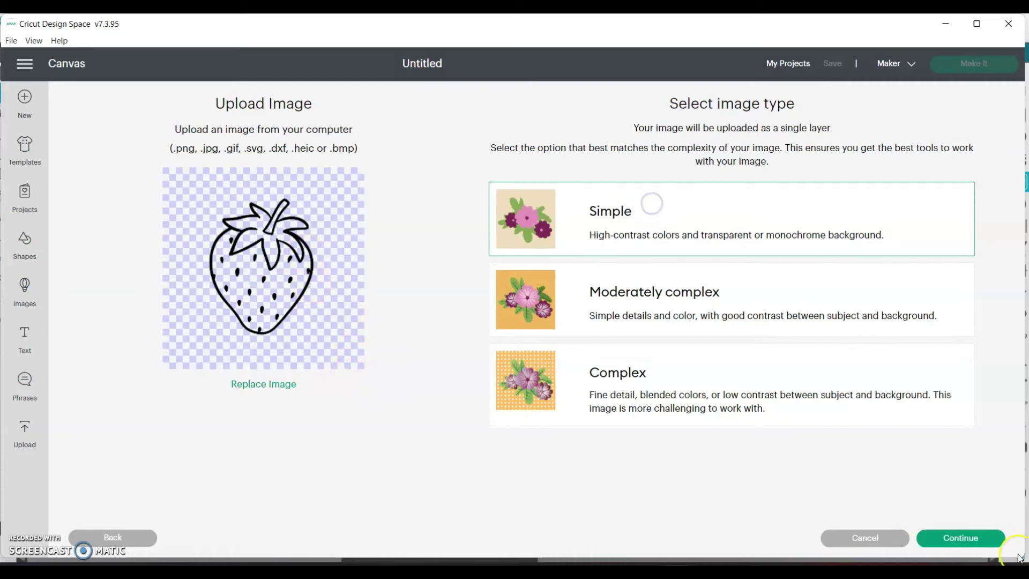
pyautogui.click(973, 538)
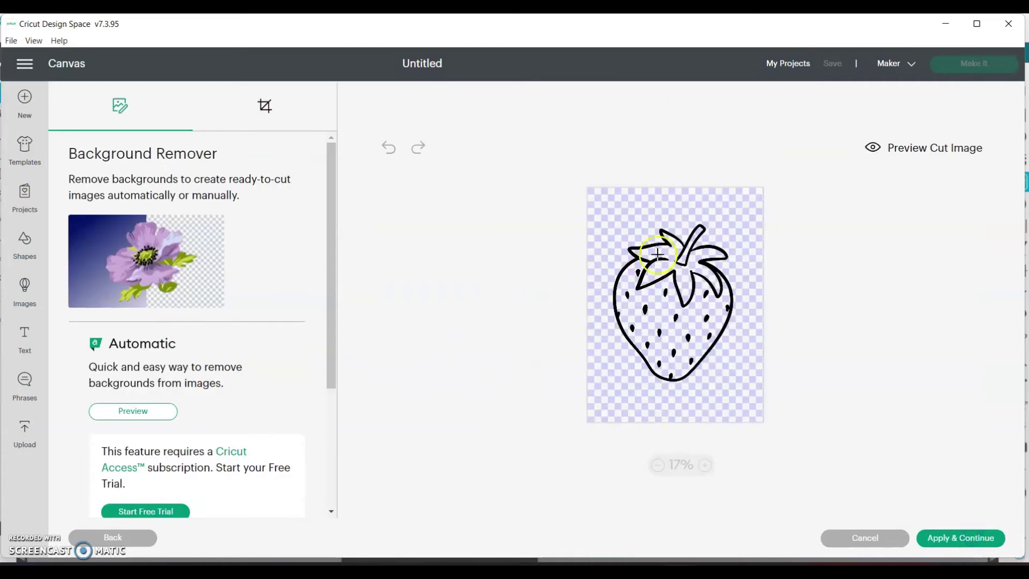
pyautogui.click(944, 538)
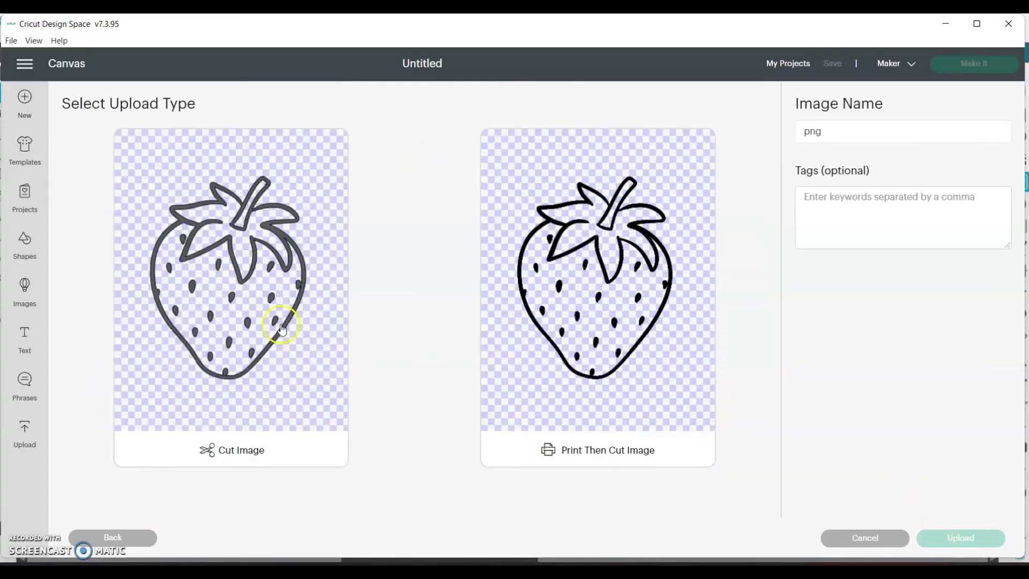
pyautogui.click(264, 316)
pyautogui.click(974, 540)
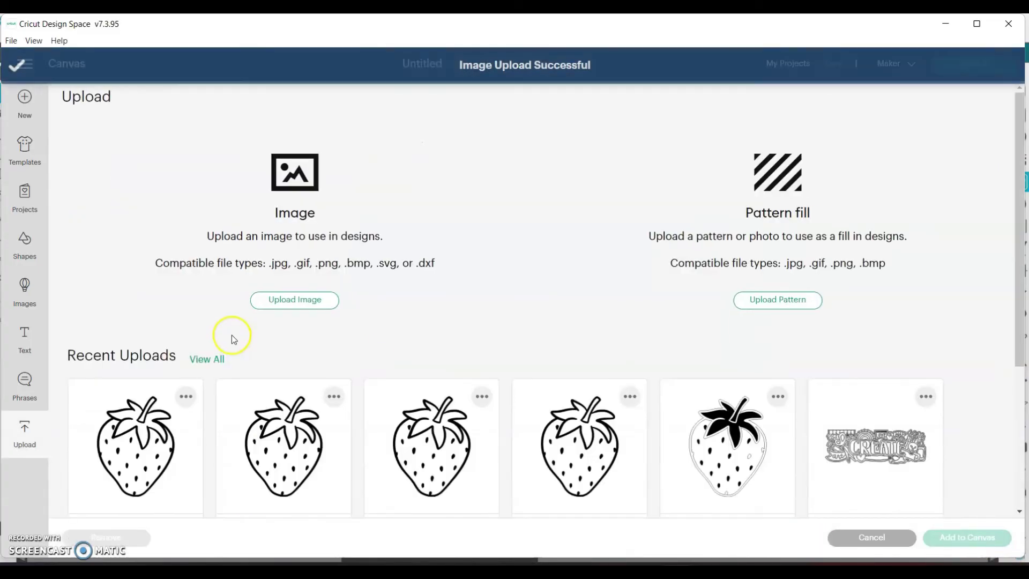
pyautogui.scroll(-1, 234, 338)
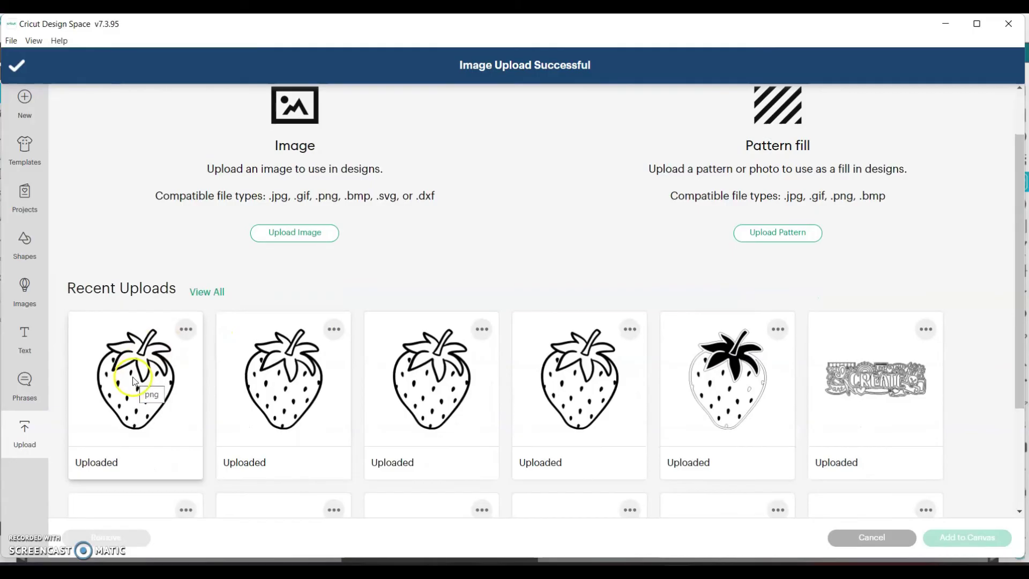
# Upload the second file named jpeg as a strawberry cut image.
pyautogui.click(285, 232)
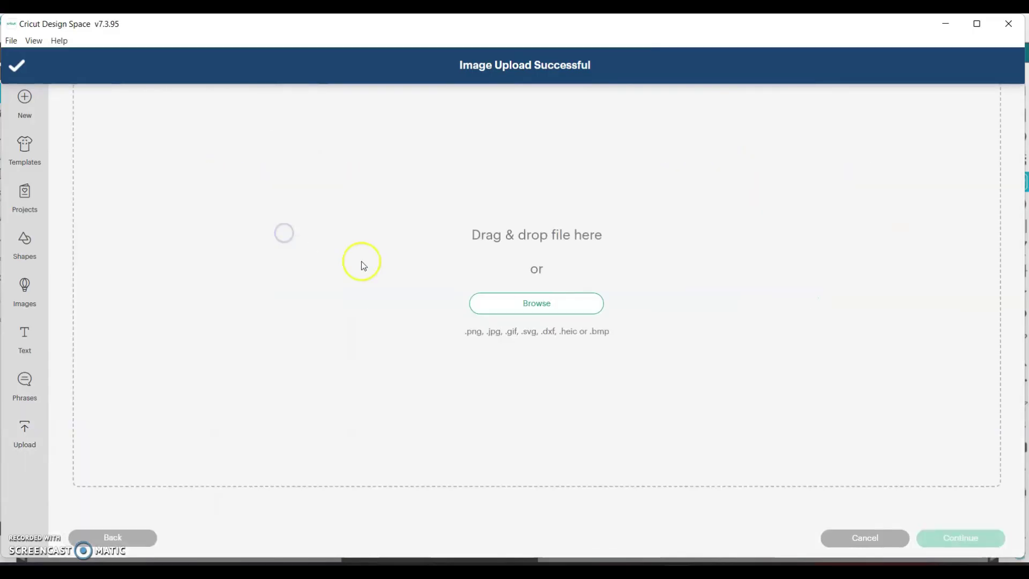
pyautogui.click(518, 302)
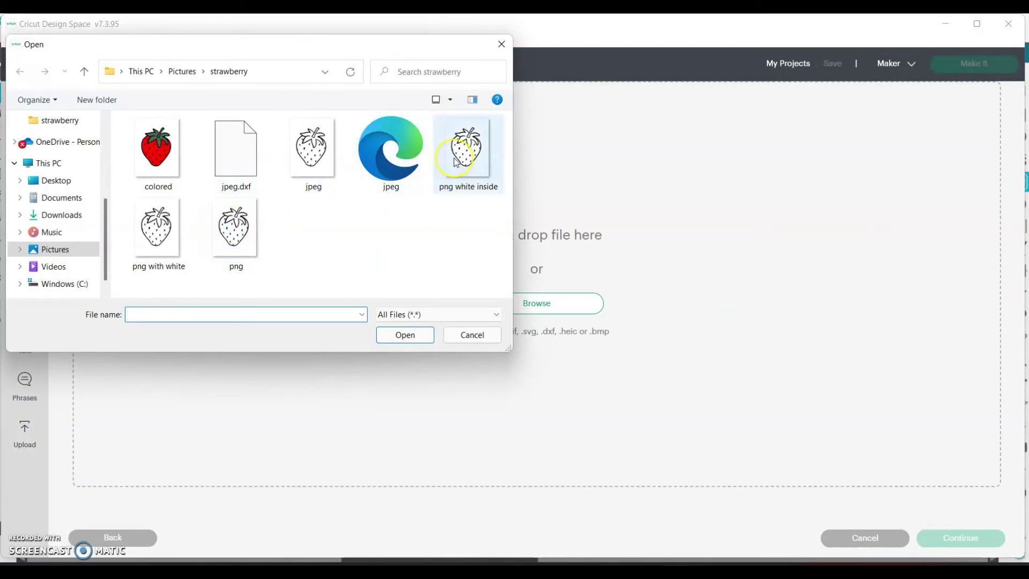
pyautogui.click(378, 158)
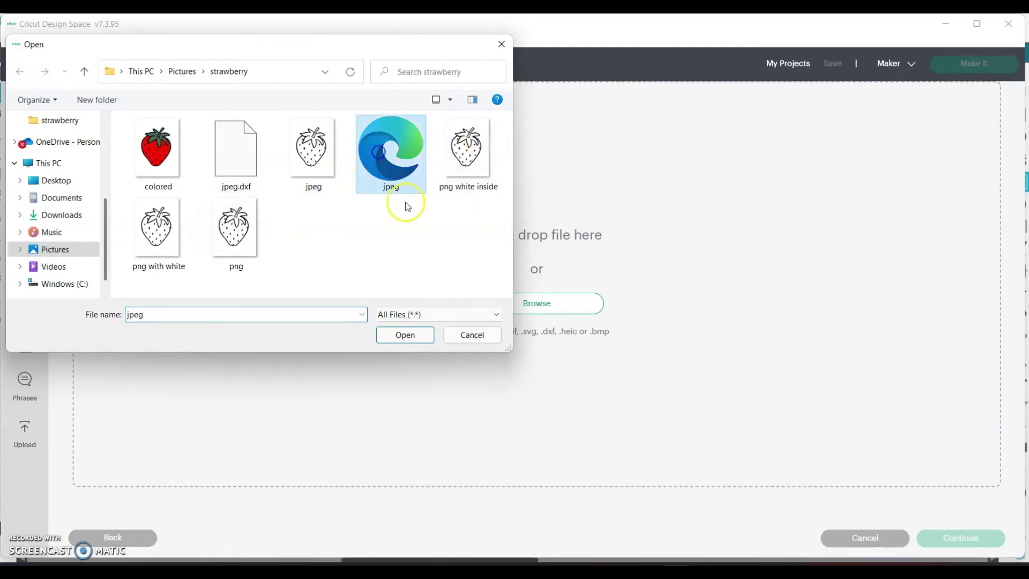
pyautogui.click(405, 335)
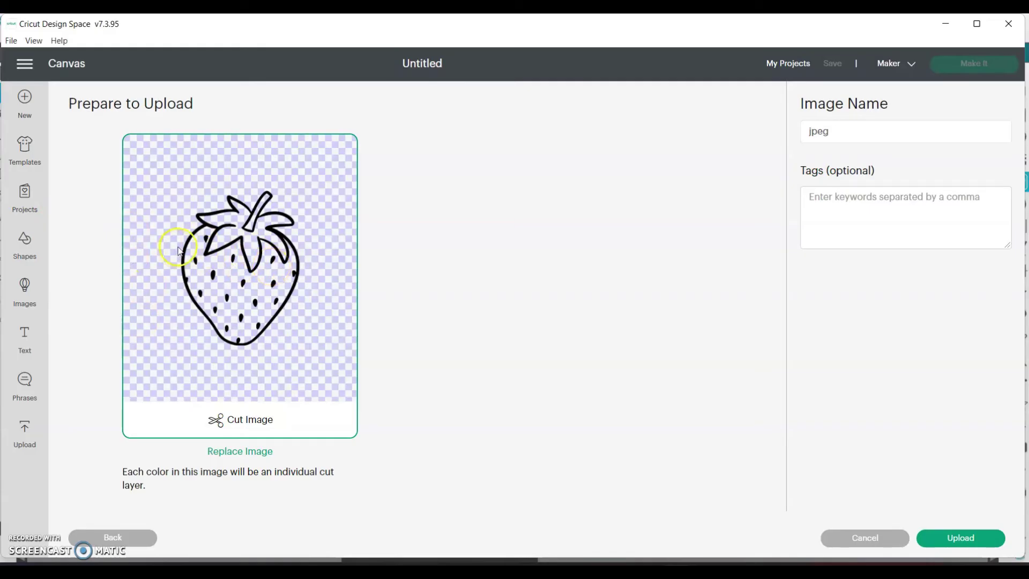
pyautogui.click(983, 537)
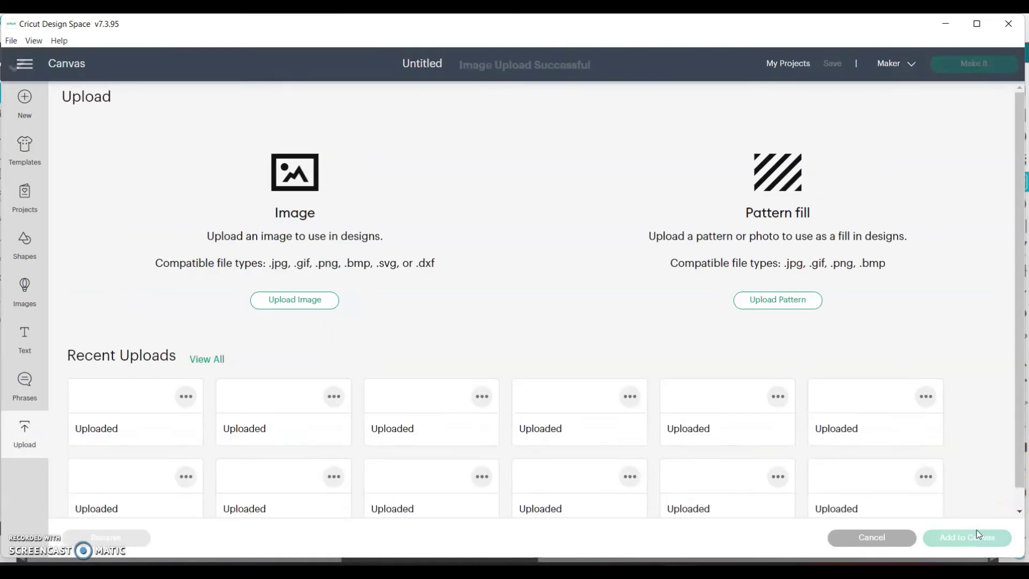
pyautogui.scroll(-3, 475, 418)
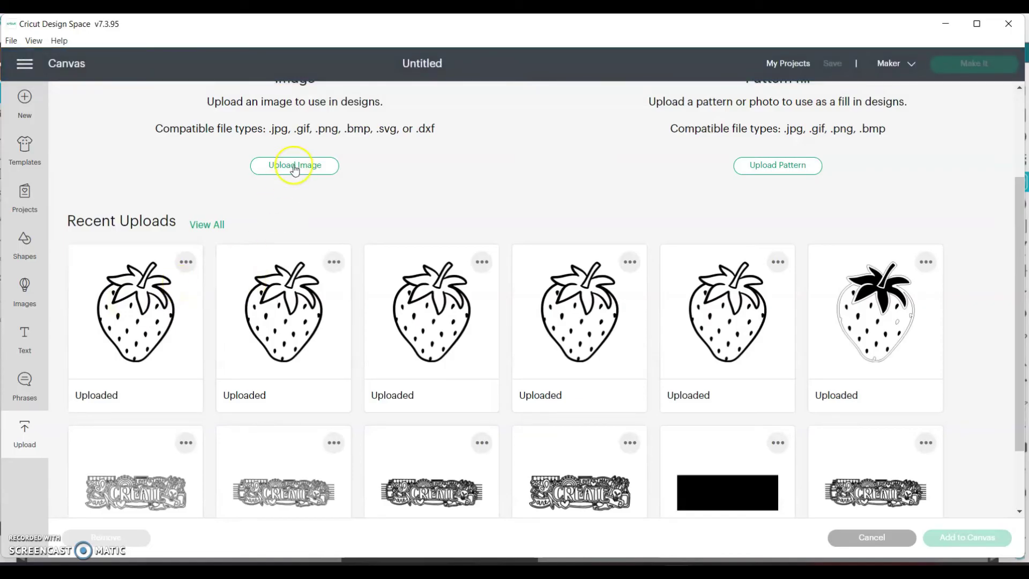
# Browse to jpeg.dxf and upload it as a cut image.
pyautogui.click(295, 166)
pyautogui.click(477, 310)
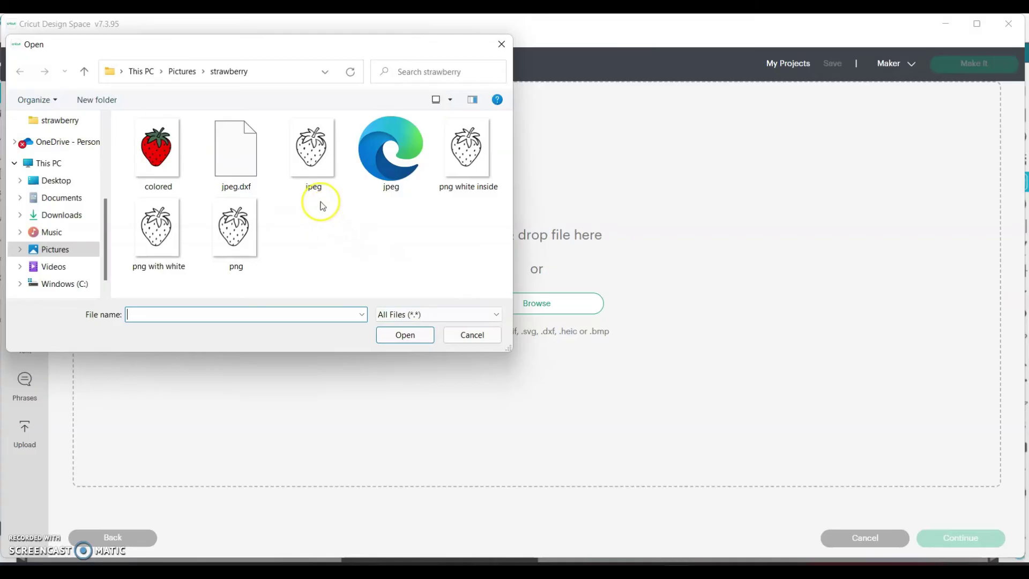
pyautogui.click(266, 164)
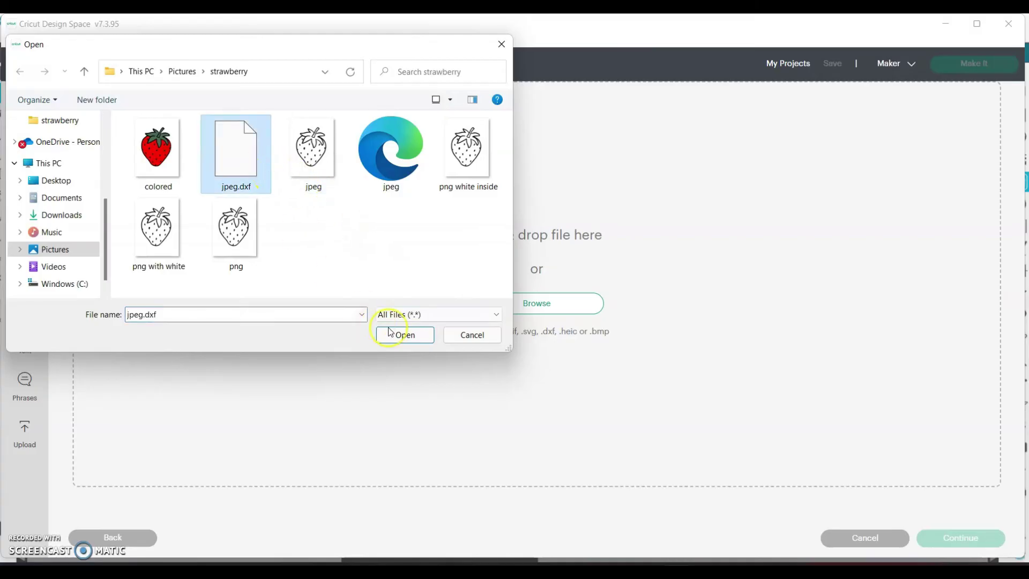
pyautogui.click(410, 341)
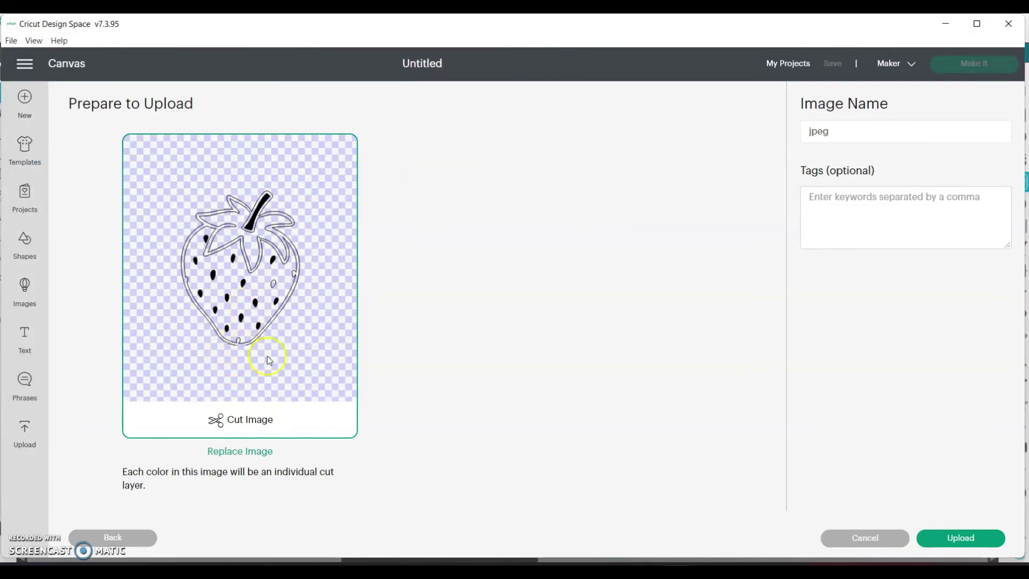
pyautogui.click(961, 536)
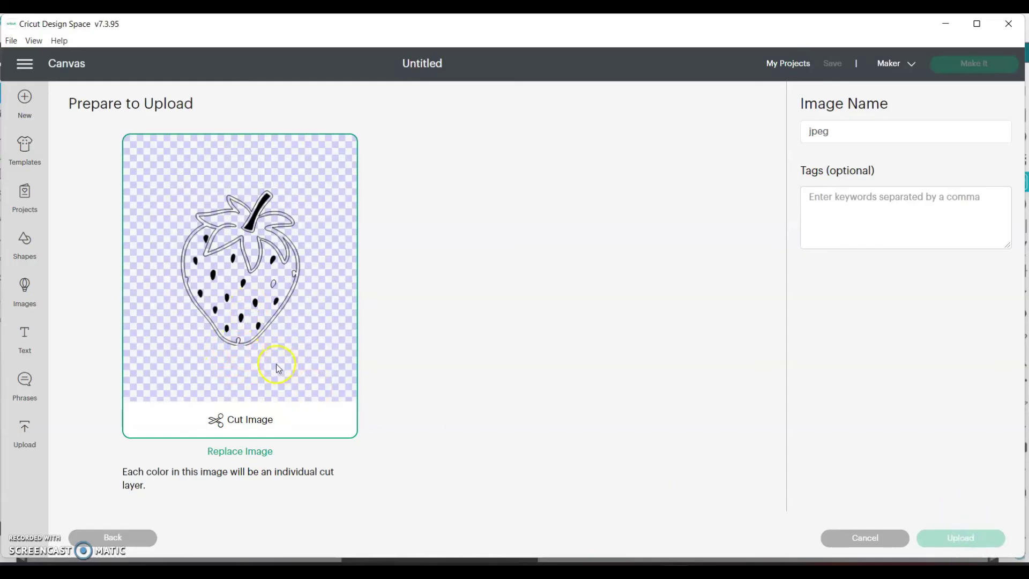
pyautogui.scroll(-1, 484, 291)
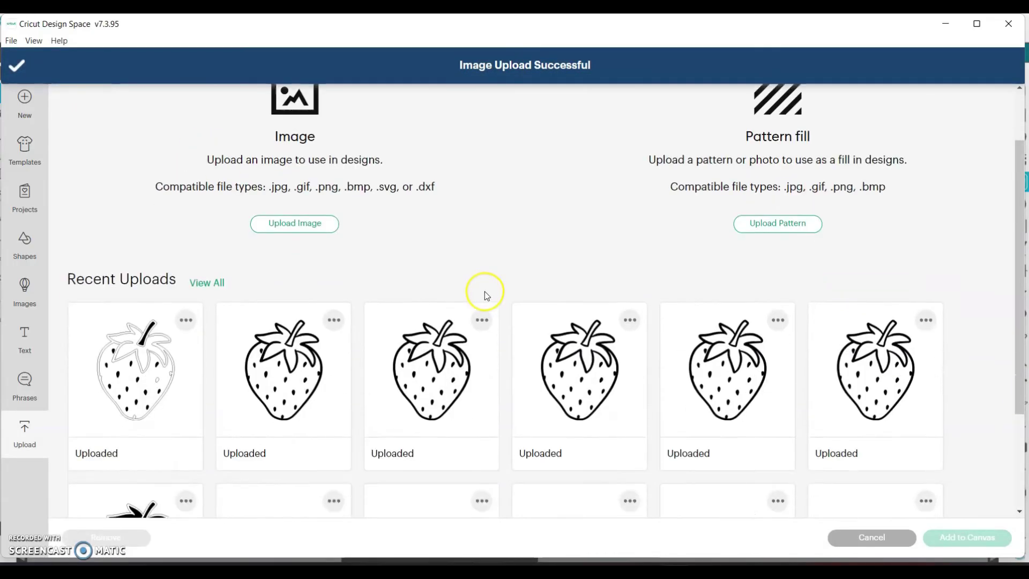
pyautogui.scroll(-1, 484, 291)
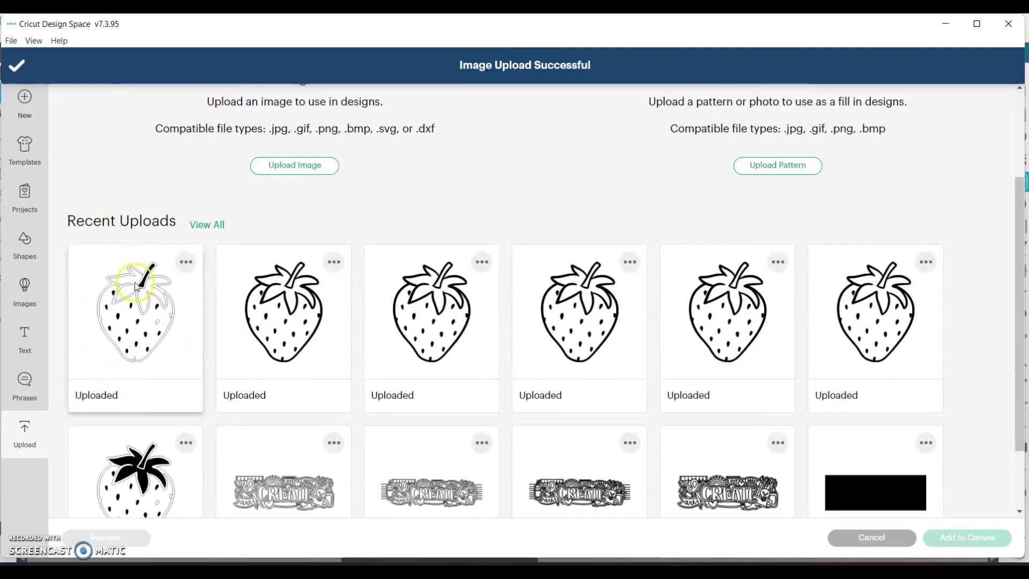
# Place the DXF strawberry, then briefly hide each JPEG and PNG layer to identify it.
pyautogui.doubleClick(143, 341)
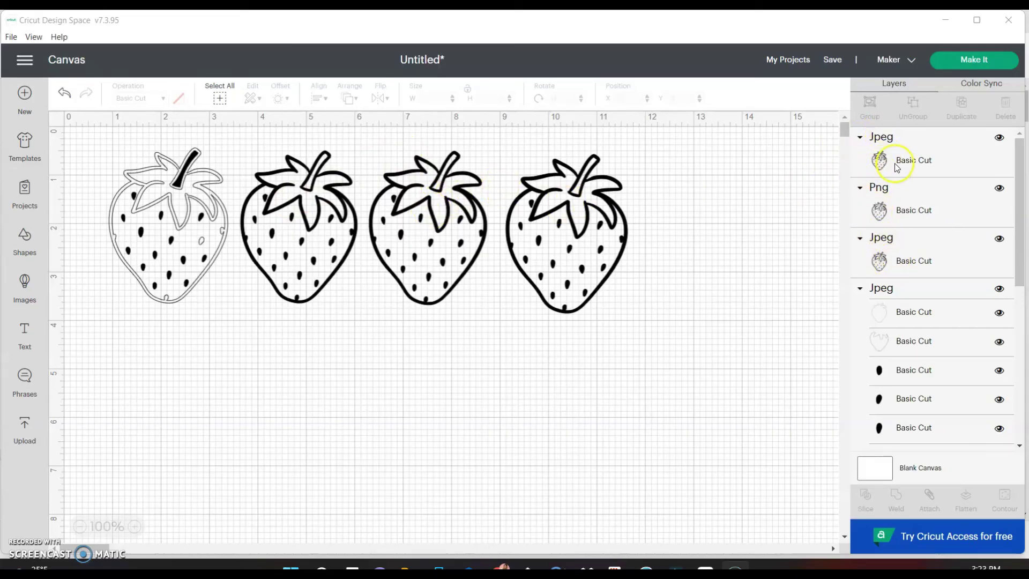
pyautogui.click(999, 139)
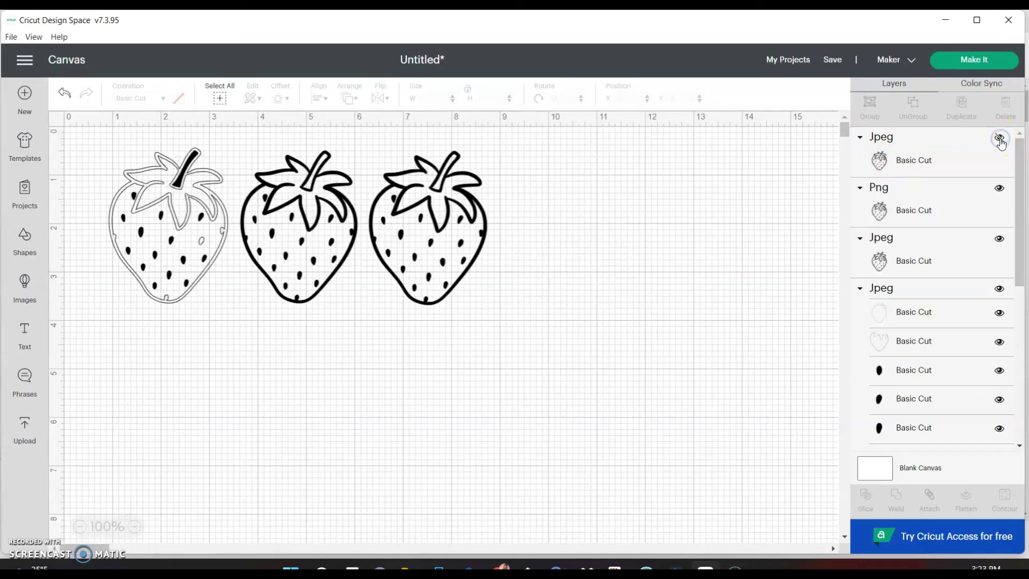
pyautogui.click(999, 138)
pyautogui.click(999, 187)
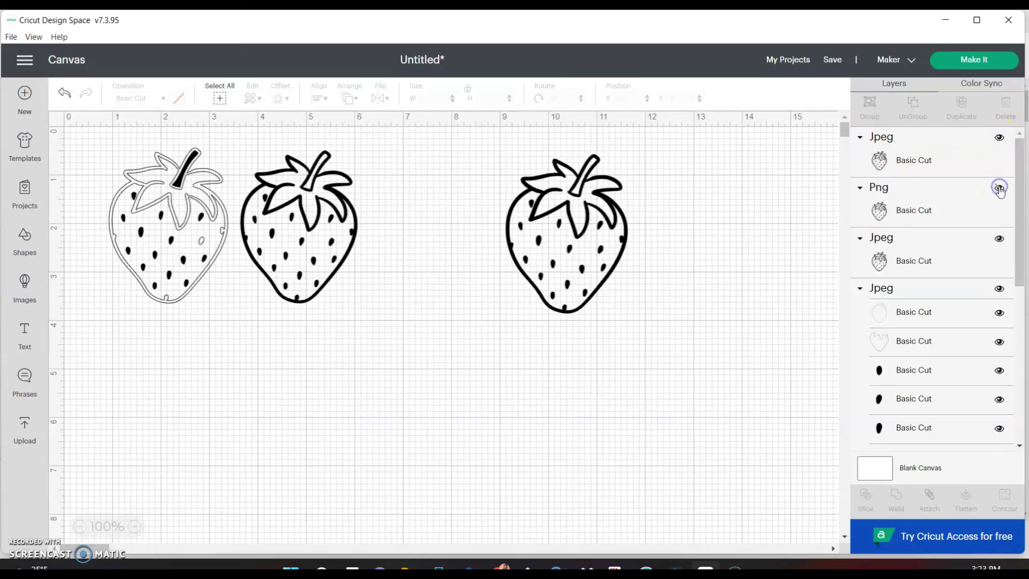
pyautogui.click(999, 187)
pyautogui.click(999, 237)
pyautogui.click(999, 237)
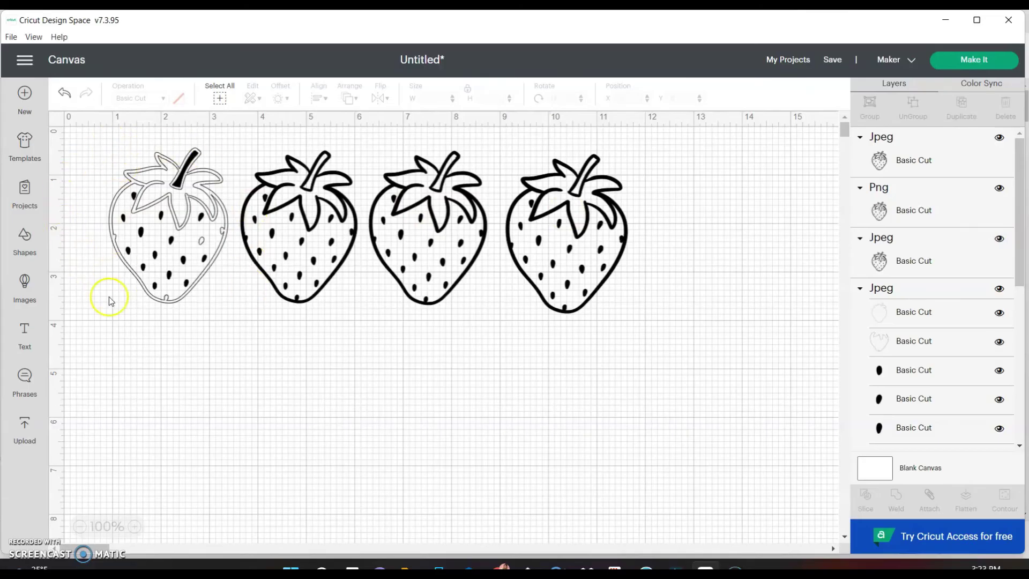
pyautogui.click(999, 288)
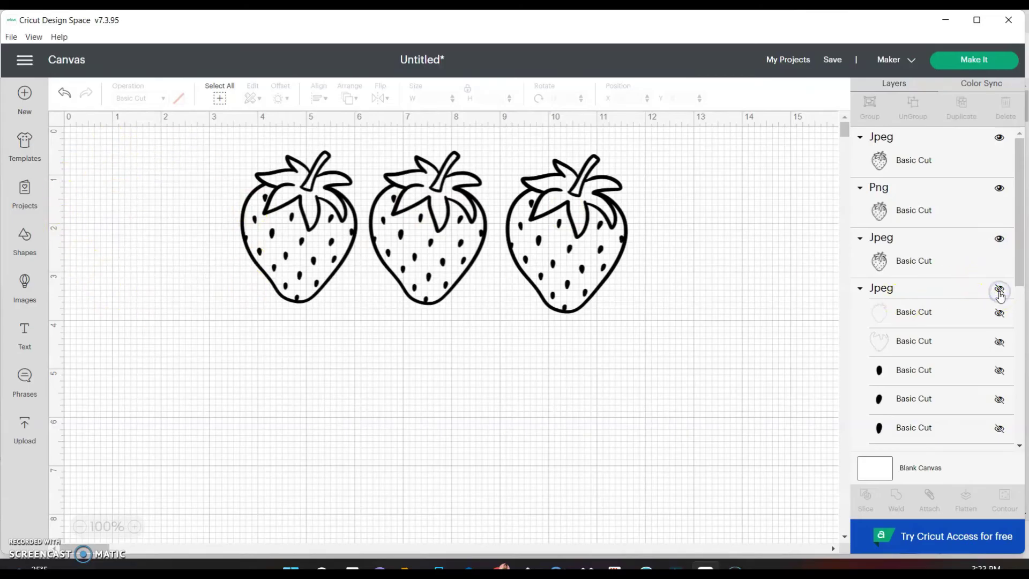
pyautogui.click(999, 288)
# Preview the strawberries laid out on a cutting mat with Make It.
pyautogui.scroll(-5, 921, 333)
pyautogui.scroll(5, 916, 279)
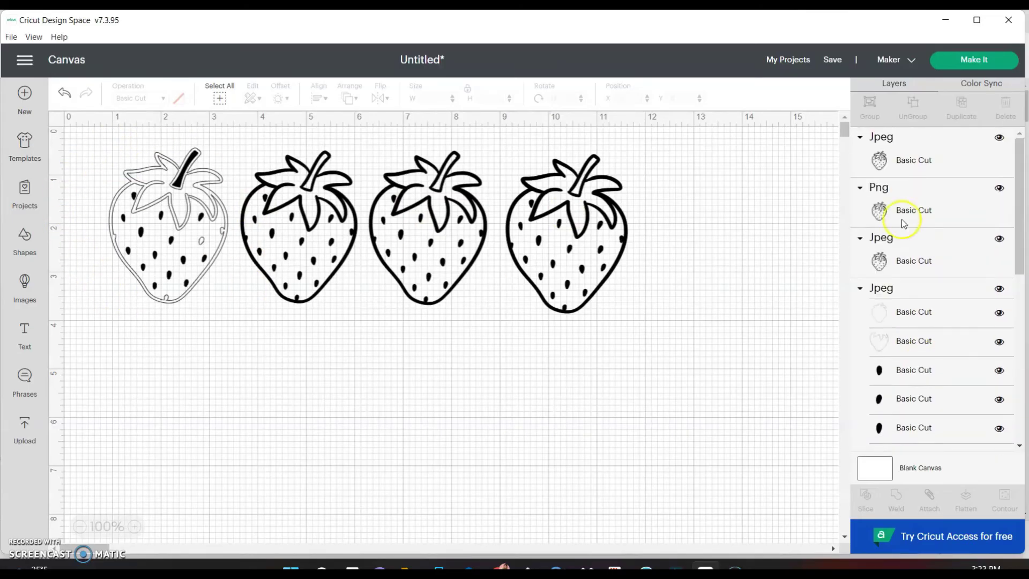
pyautogui.click(974, 67)
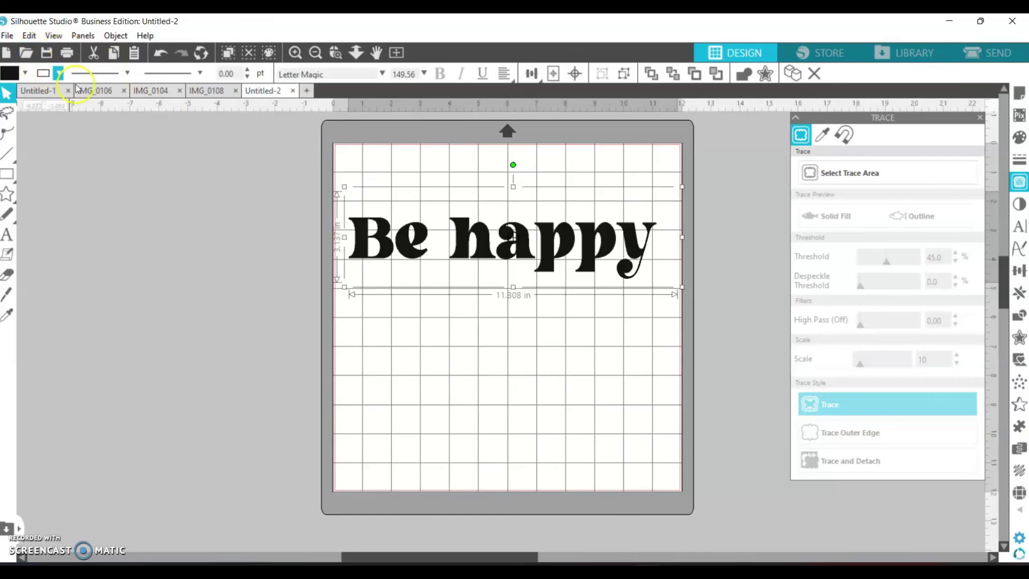
# Bring up the IMG_0106 document with its four traced strawberries.
pyautogui.click(95, 93)
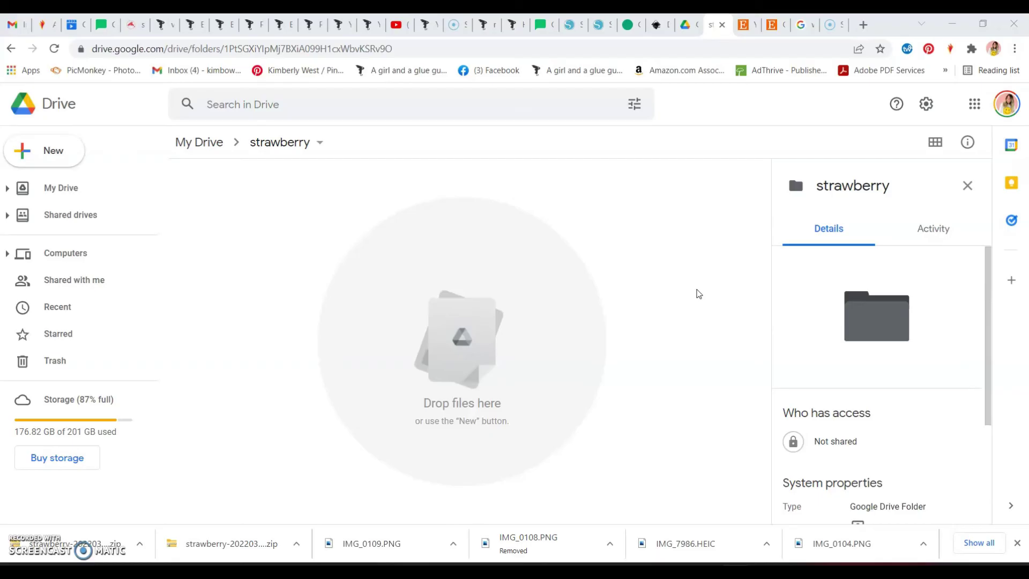
pyautogui.click(772, 25)
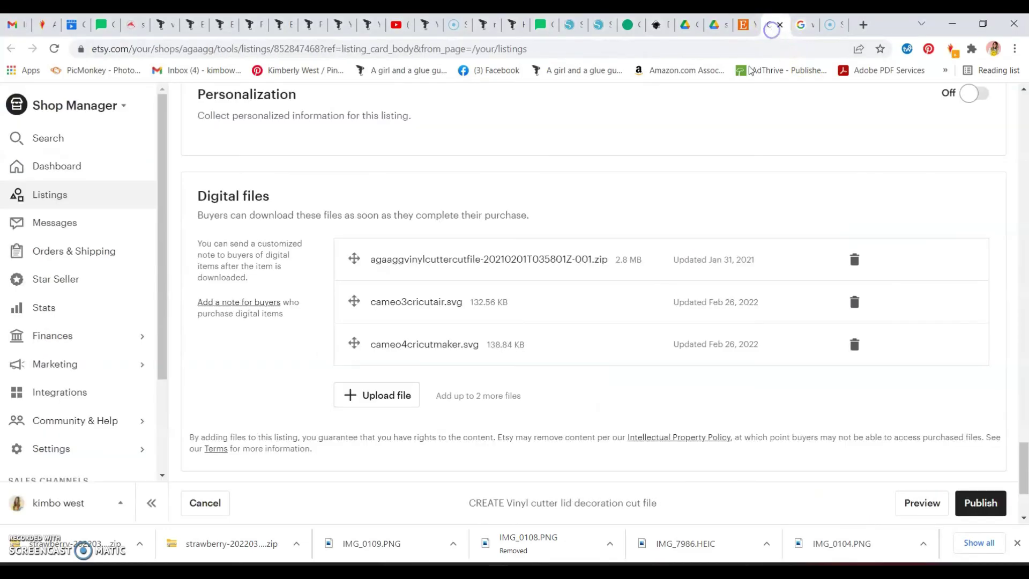
pyautogui.scroll(10, 536, 330)
pyautogui.scroll(15, 536, 329)
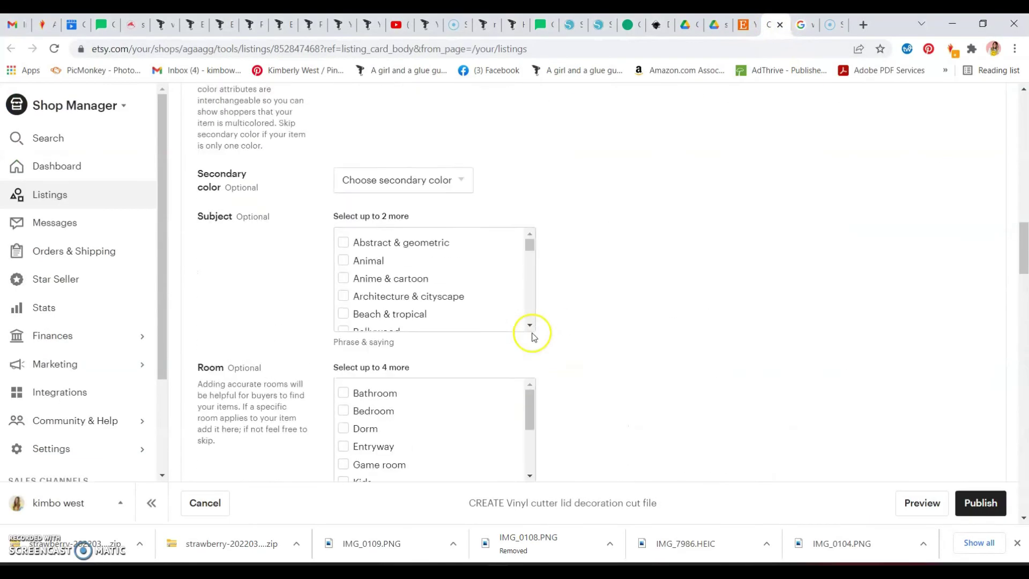
pyautogui.scroll(10, 530, 337)
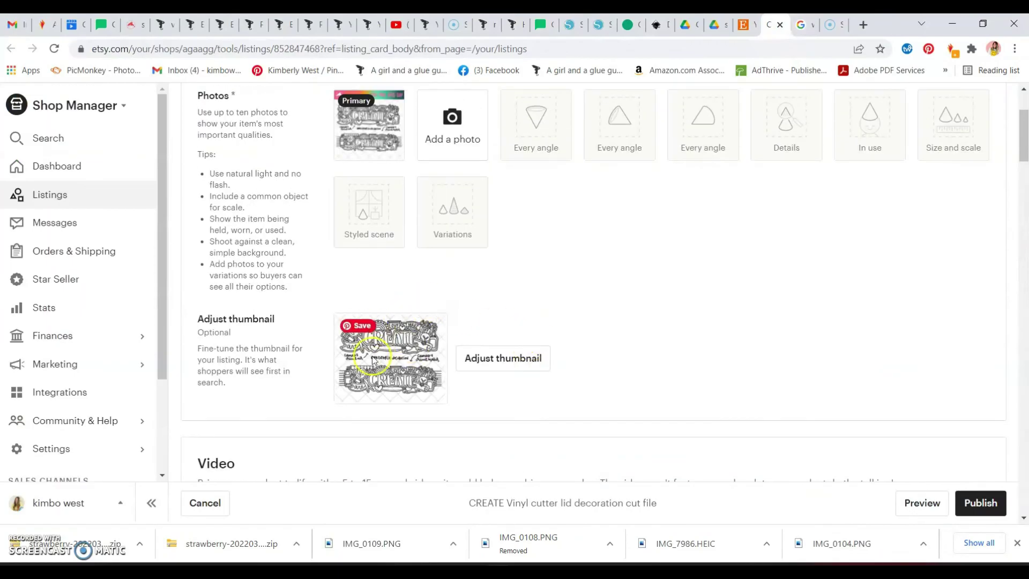
pyautogui.scroll(-1, 429, 339)
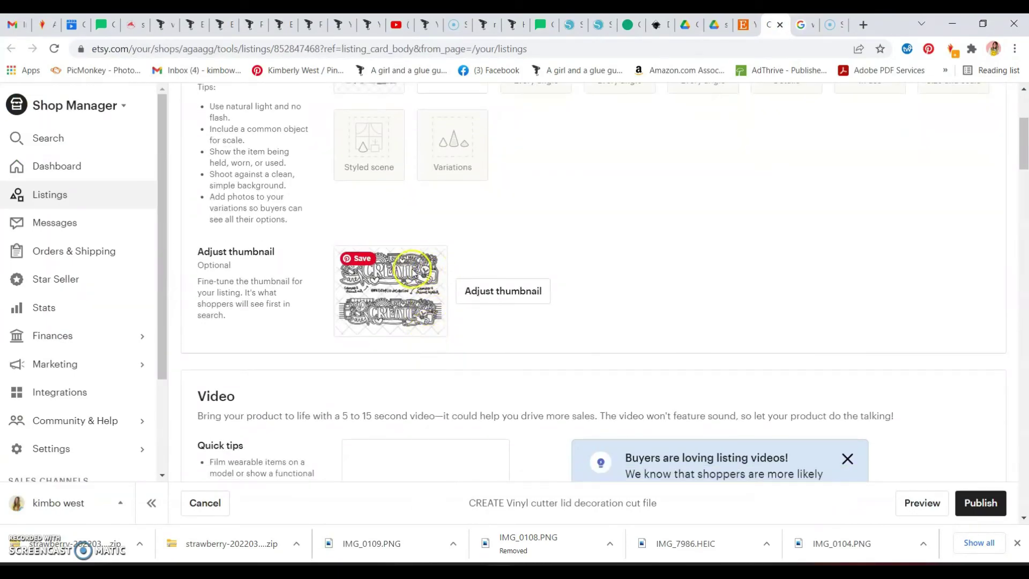
pyautogui.scroll(-20, 427, 287)
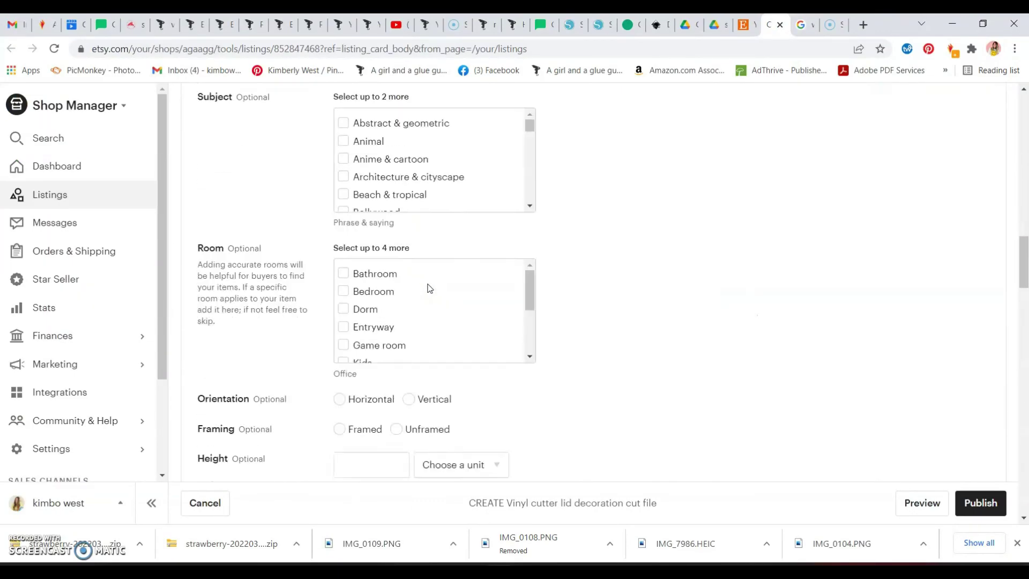
pyautogui.scroll(-2, 428, 288)
pyautogui.scroll(2, 429, 288)
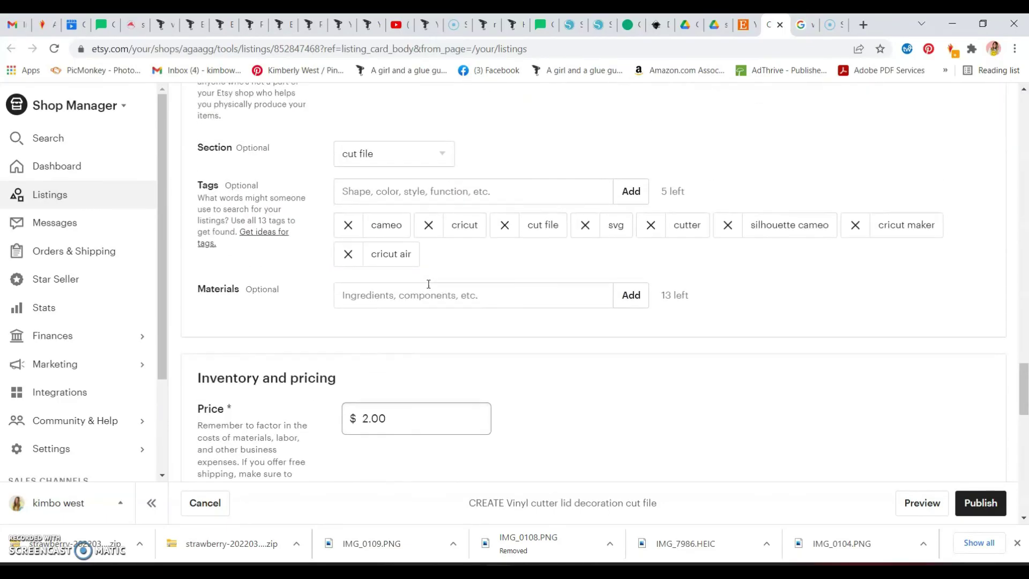
pyautogui.scroll(-7, 429, 289)
pyautogui.scroll(-6, 429, 288)
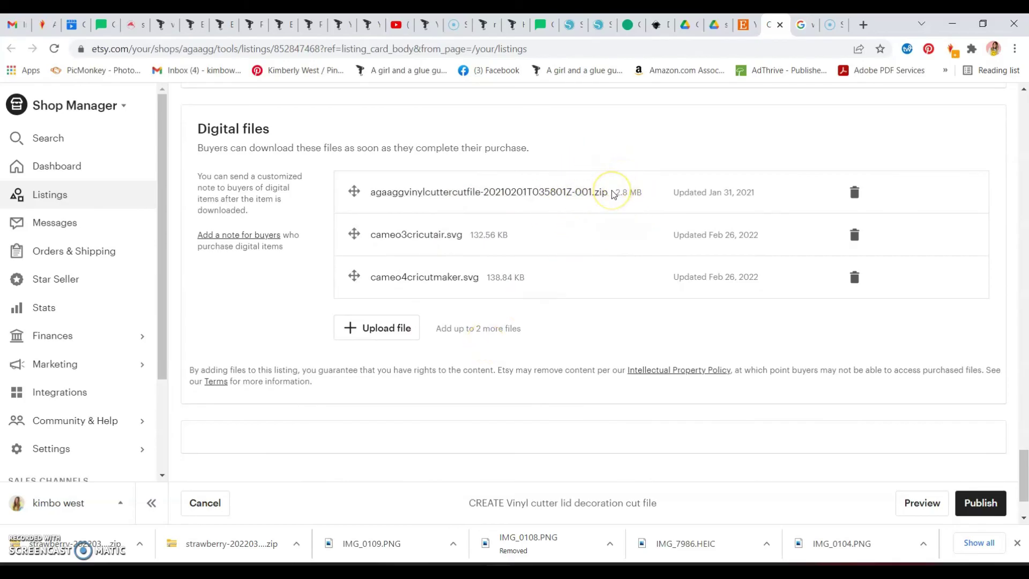
pyautogui.click(719, 23)
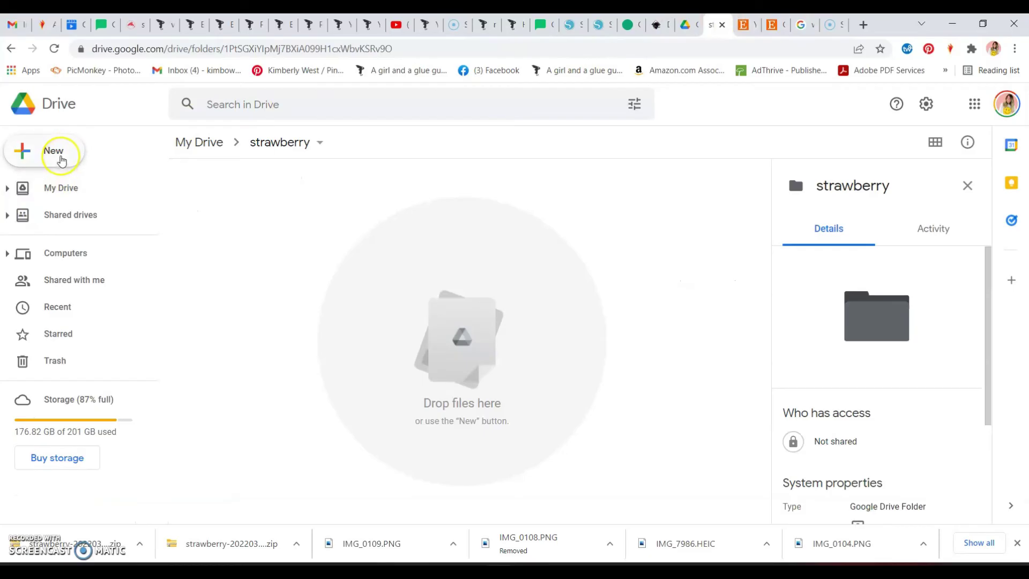
# Upload colored, jpeg.dxf, jpeg.JPG, jpeg.svg and png together via New > File upload.
pyautogui.click(61, 160)
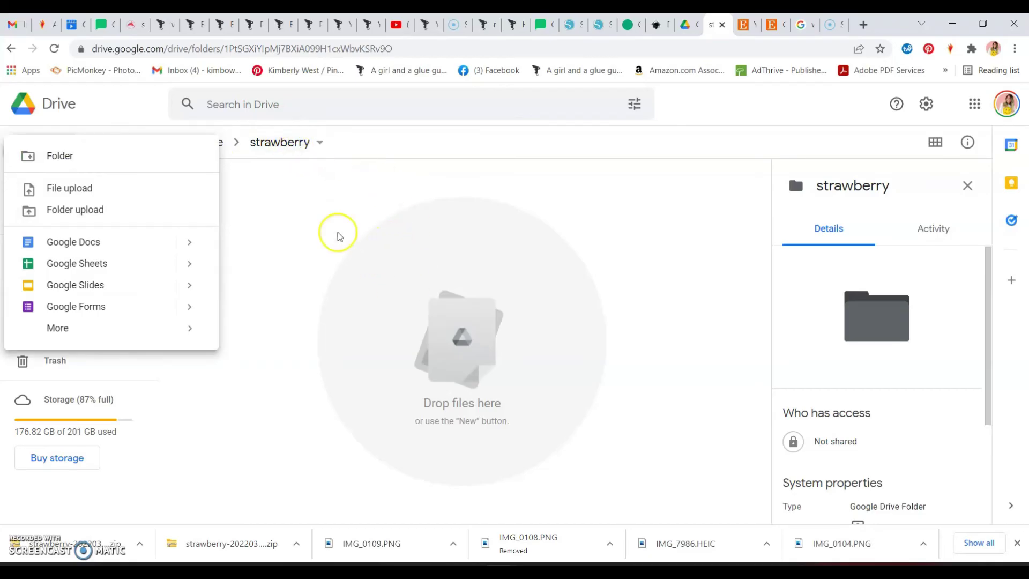
pyautogui.click(116, 196)
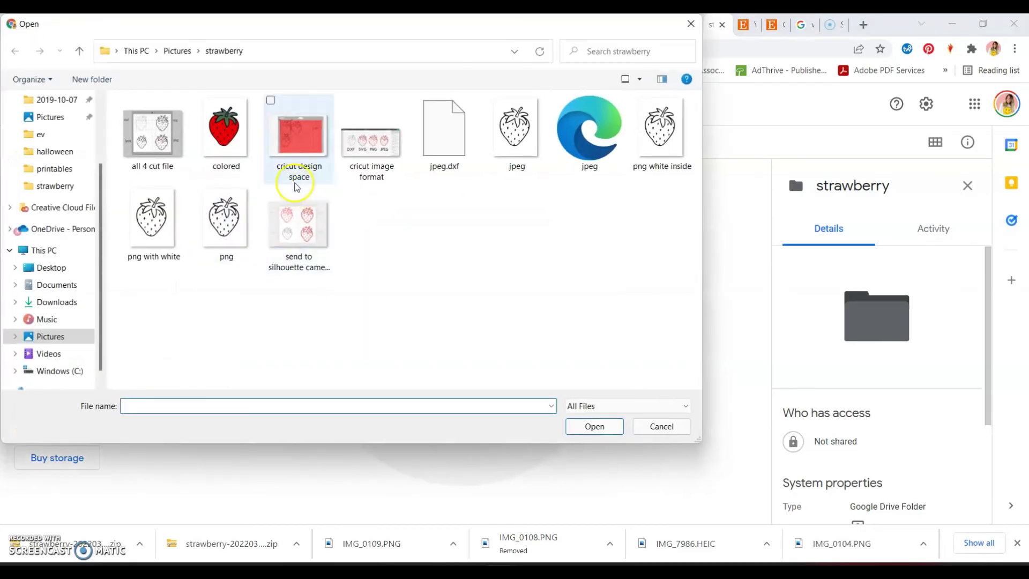
pyautogui.click(225, 148)
pyautogui.keyDown('ctrl'); pyautogui.click(462, 152); pyautogui.keyUp('ctrl')
pyautogui.keyDown('ctrl'); pyautogui.click(517, 145); pyautogui.keyUp('ctrl')
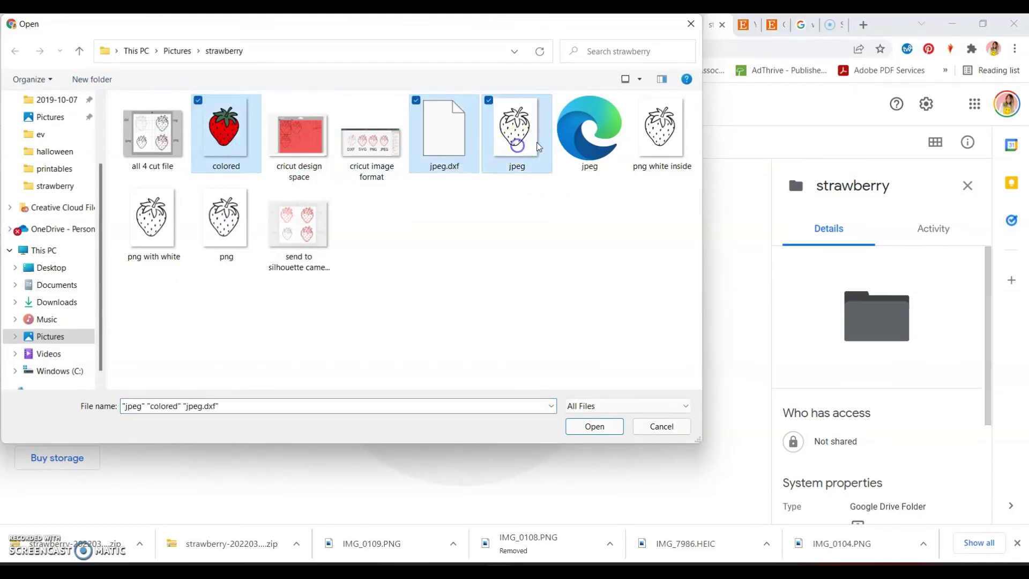
pyautogui.keyDown('ctrl'); pyautogui.click(575, 149); pyautogui.keyUp('ctrl')
pyautogui.keyDown('ctrl'); pyautogui.click(226, 225); pyautogui.keyUp('ctrl')
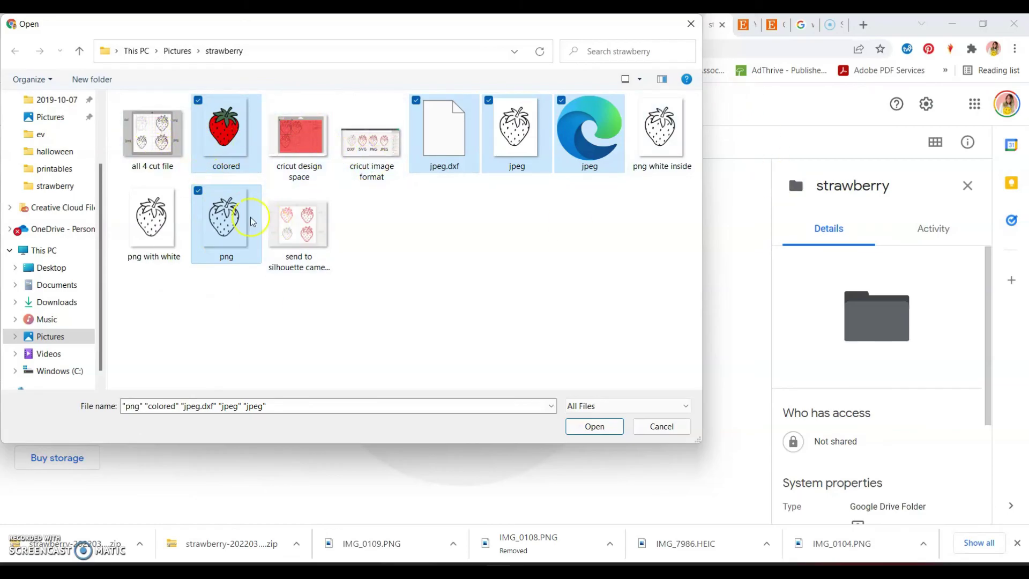
pyautogui.click(591, 427)
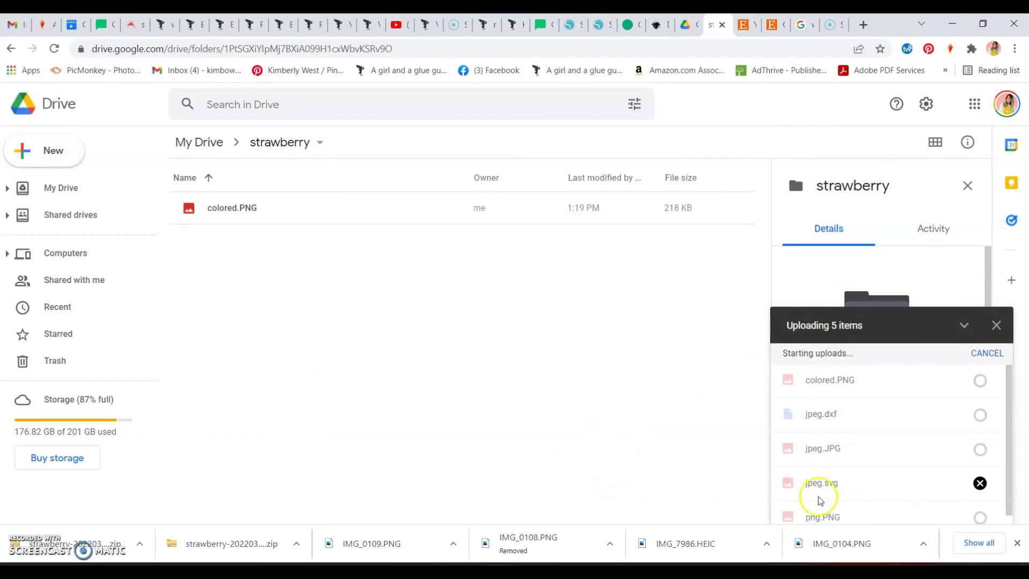
# Preview colored.PNG through png.PNG in turn, then open the strawberry folder's options menu.
pyautogui.doubleClick(236, 207)
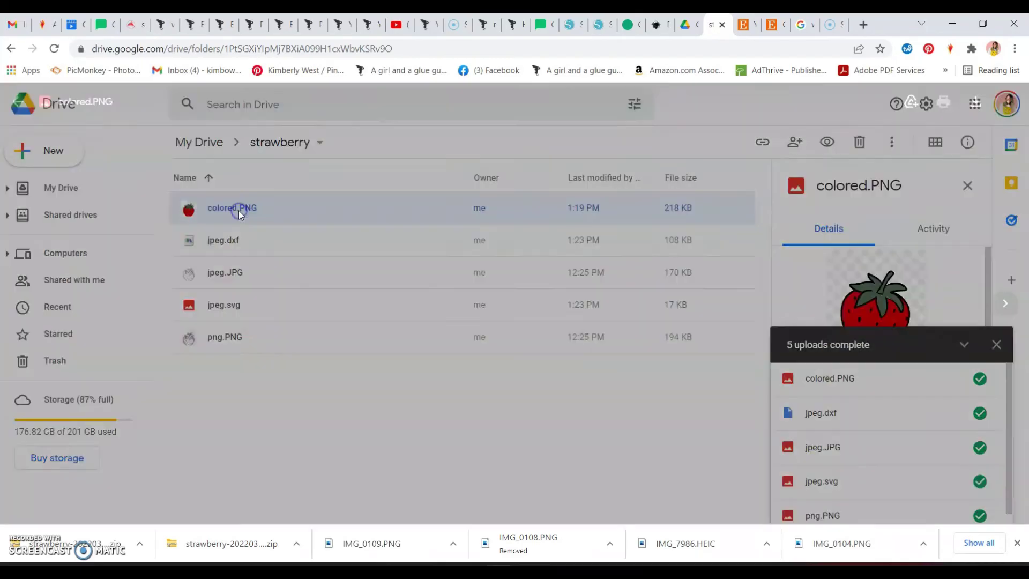
pyautogui.click(1005, 304)
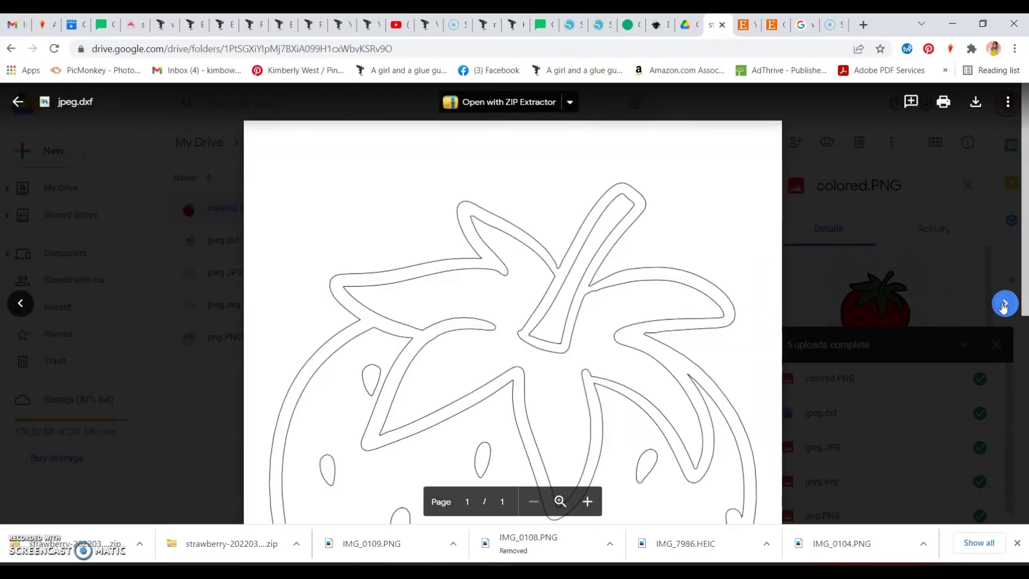
pyautogui.click(1004, 303)
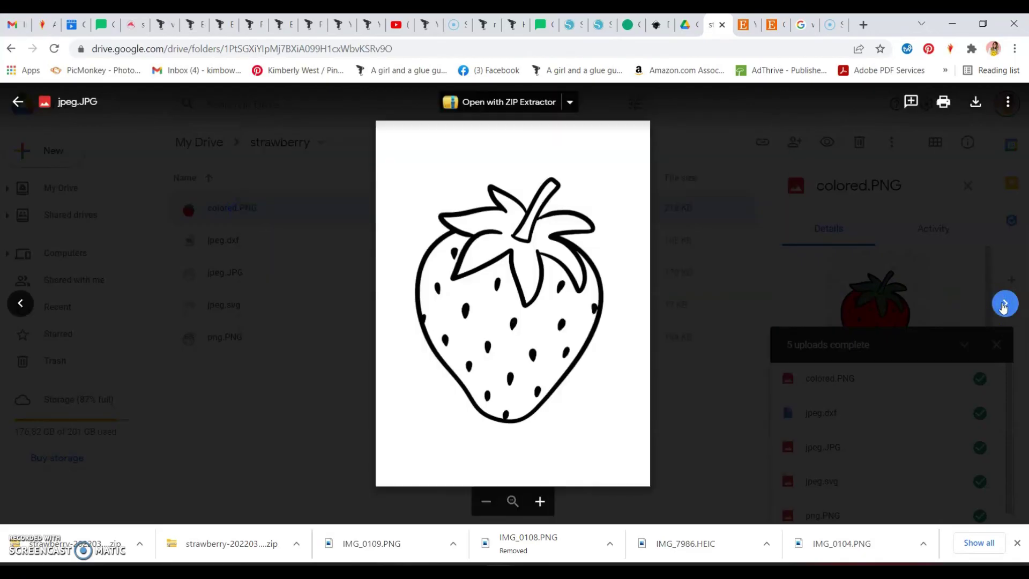
pyautogui.click(1005, 303)
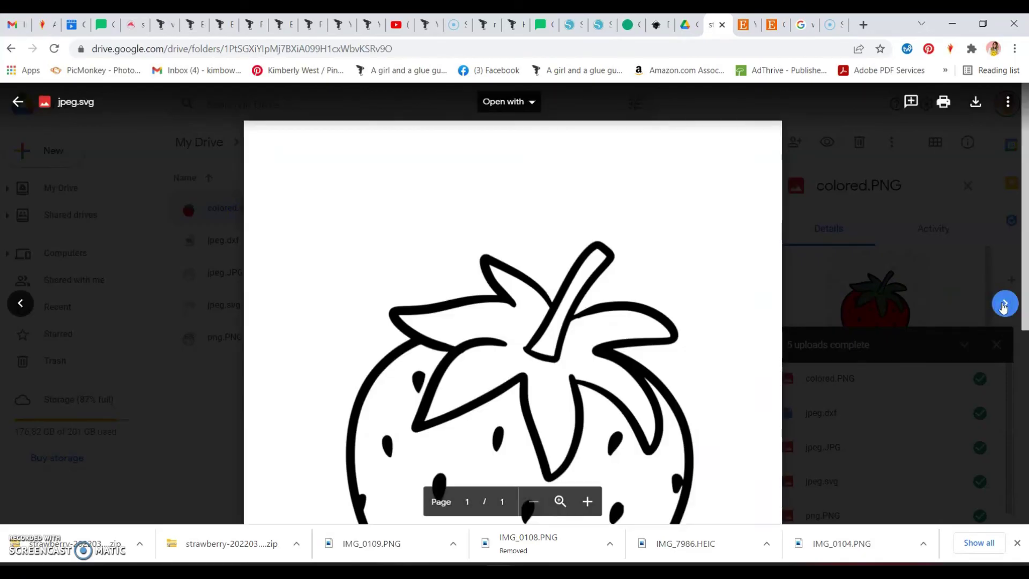
pyautogui.click(1005, 303)
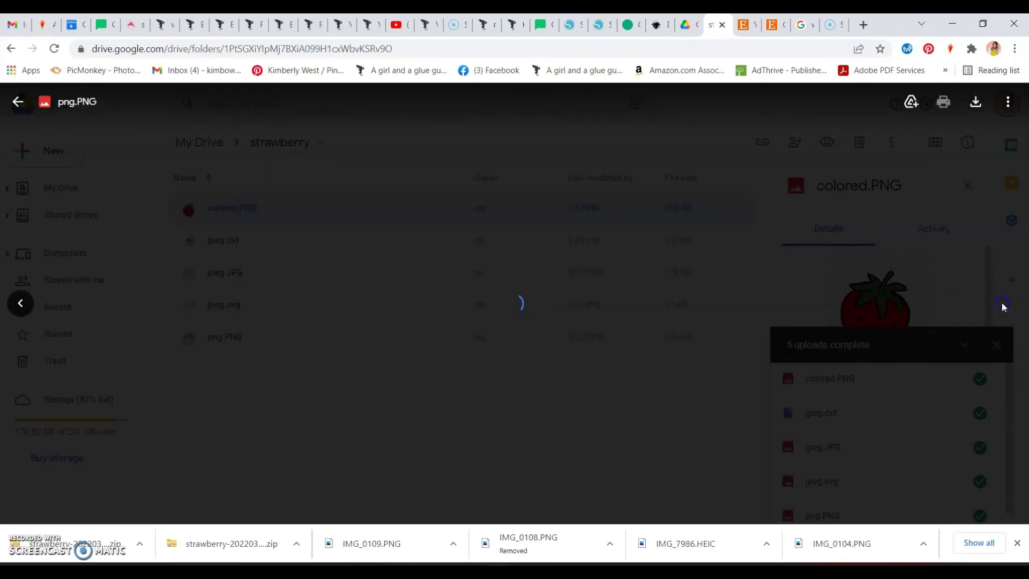
pyautogui.click(218, 435)
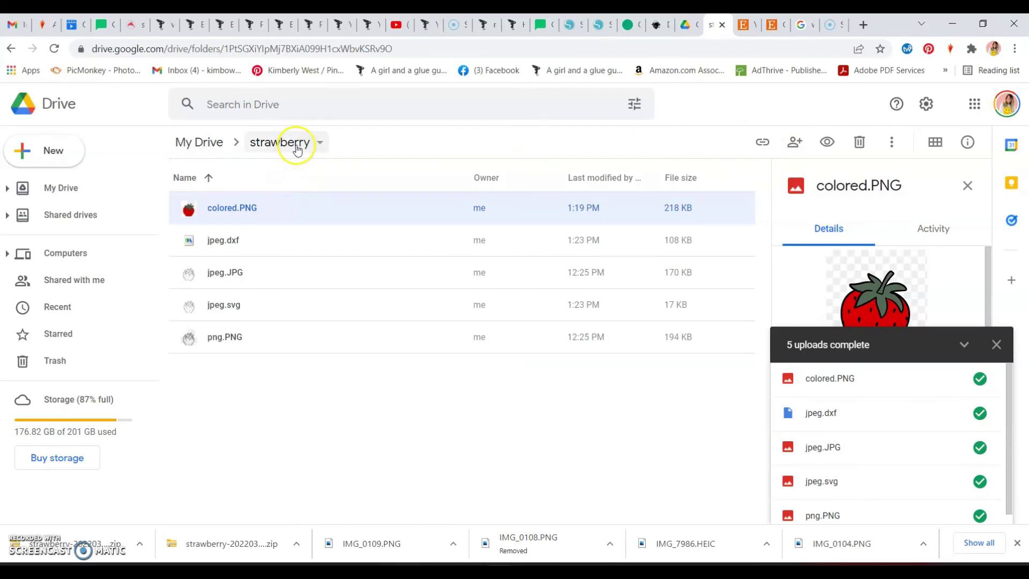
pyautogui.click(295, 146)
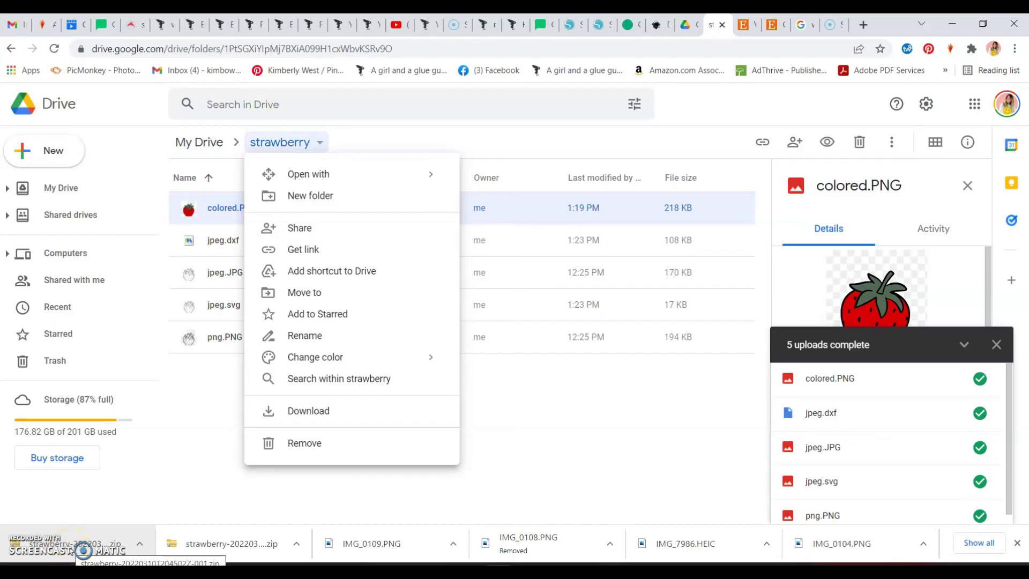
# Bring up Etsy's vinyl cutter lid listing editor at its Digital files section.
pyautogui.click(744, 24)
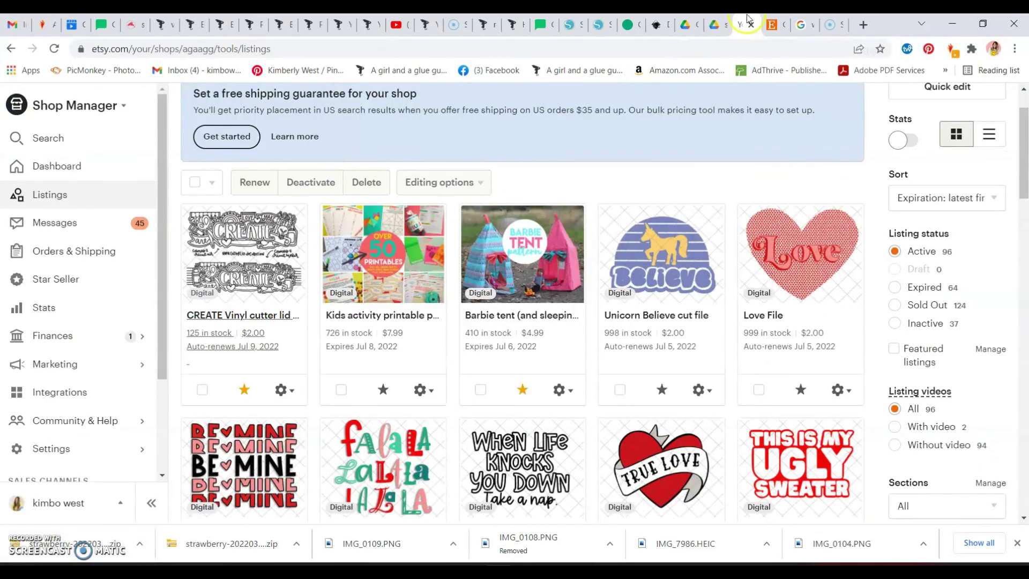
pyautogui.click(771, 24)
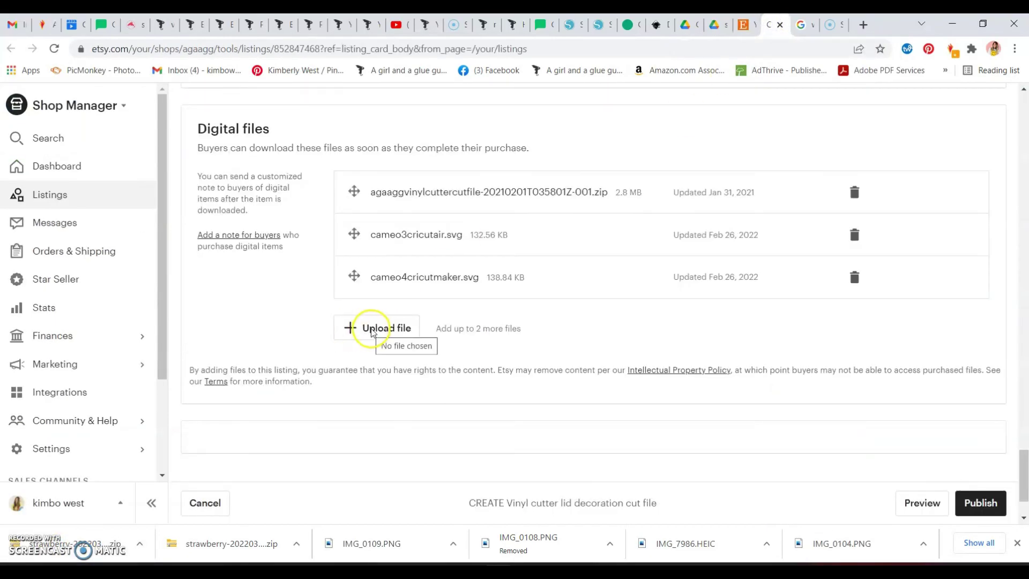